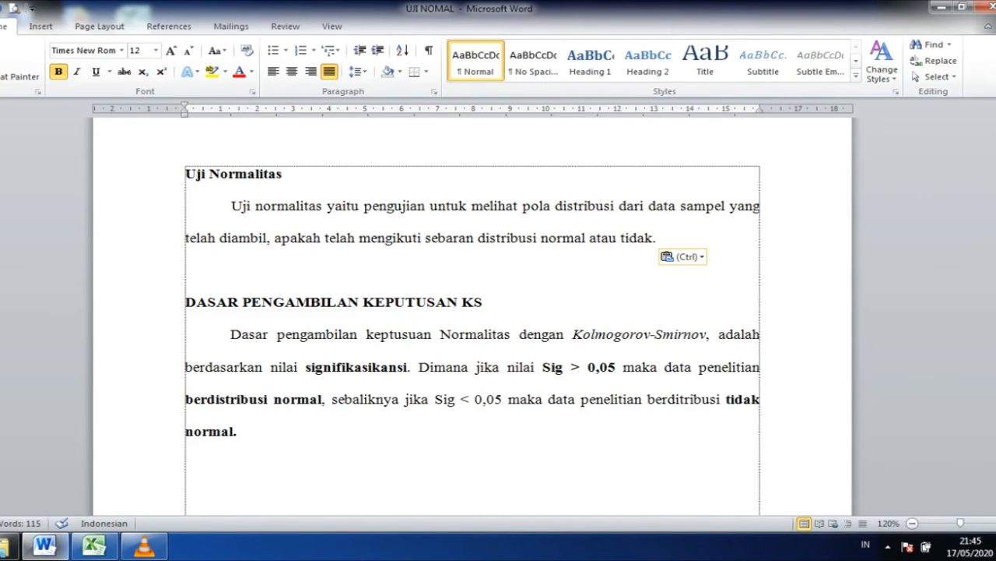
Step: Start IBM SPSS Statistics 22 and dismiss its welcome dialog to work in an empty dataset
ctrl+scroll(723, 531, up, 2)
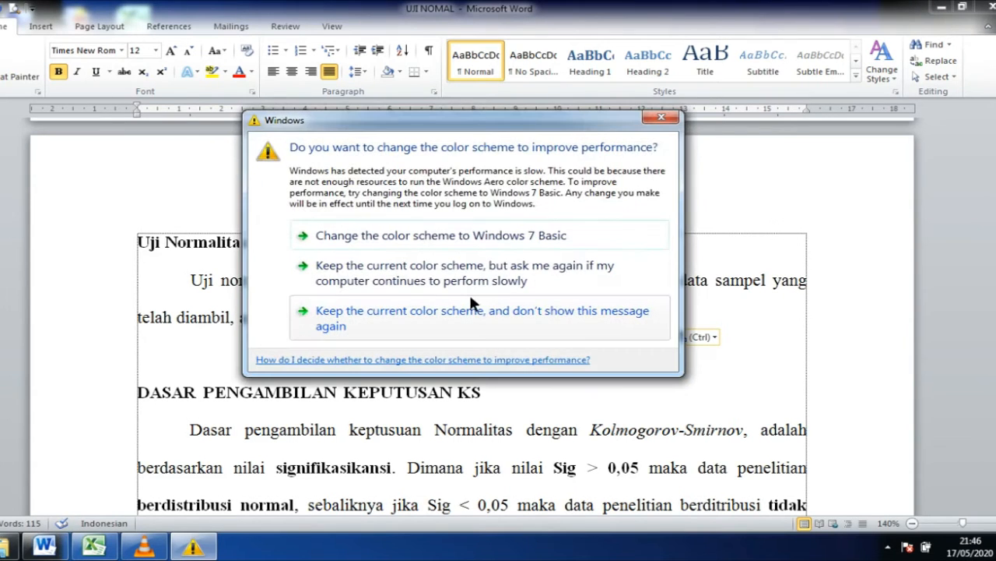
click(662, 119)
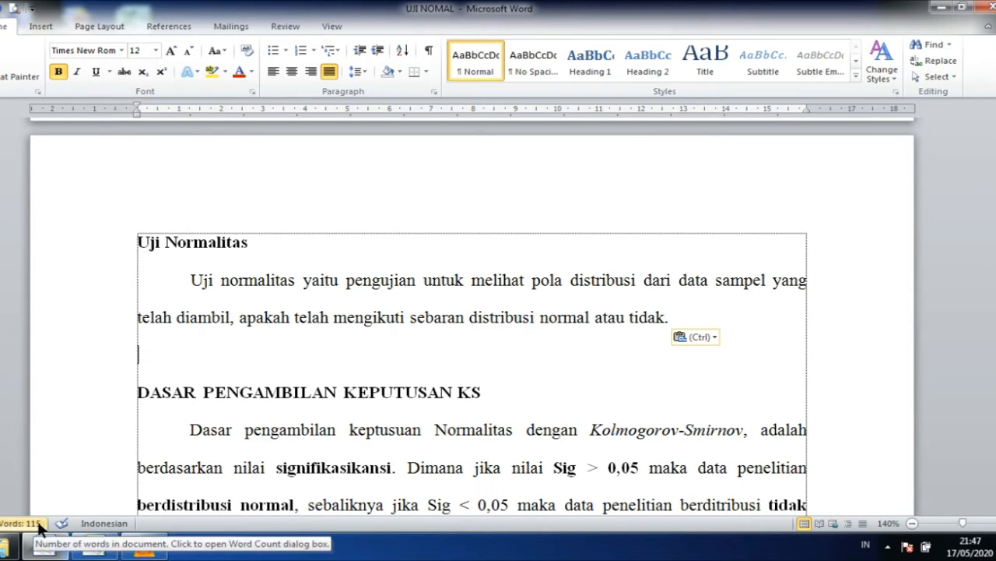
click(8, 547)
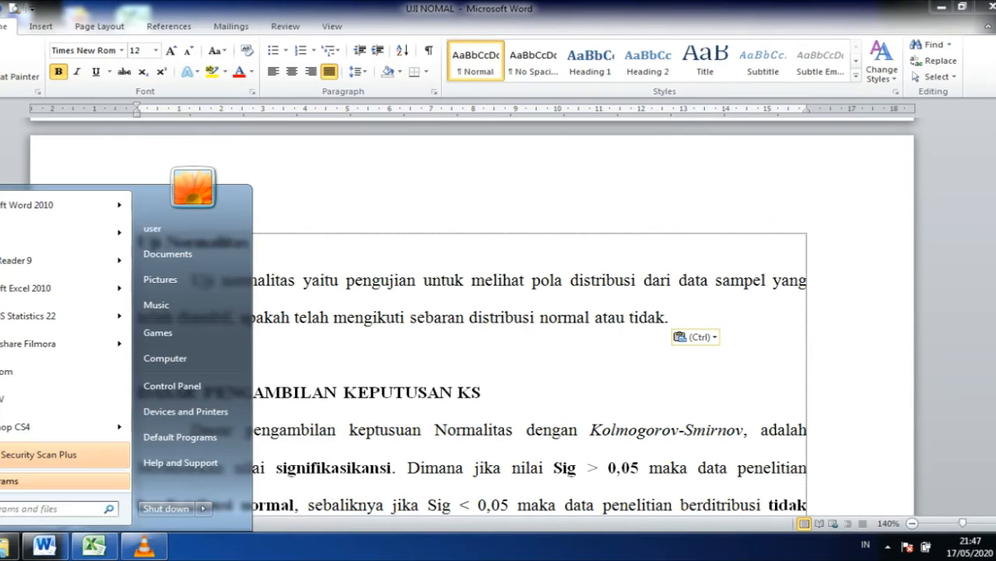
mouse_move(21, 319)
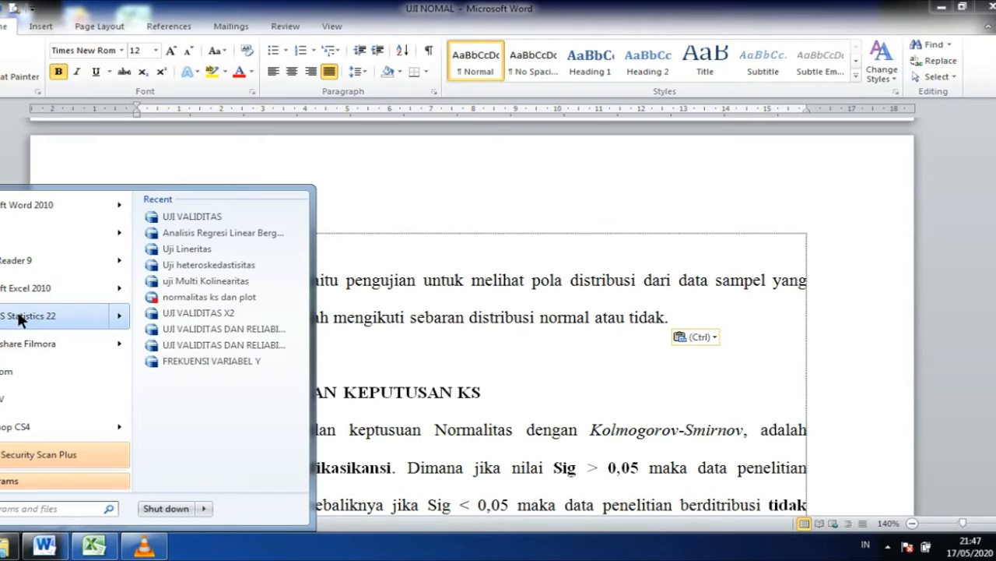
click(21, 317)
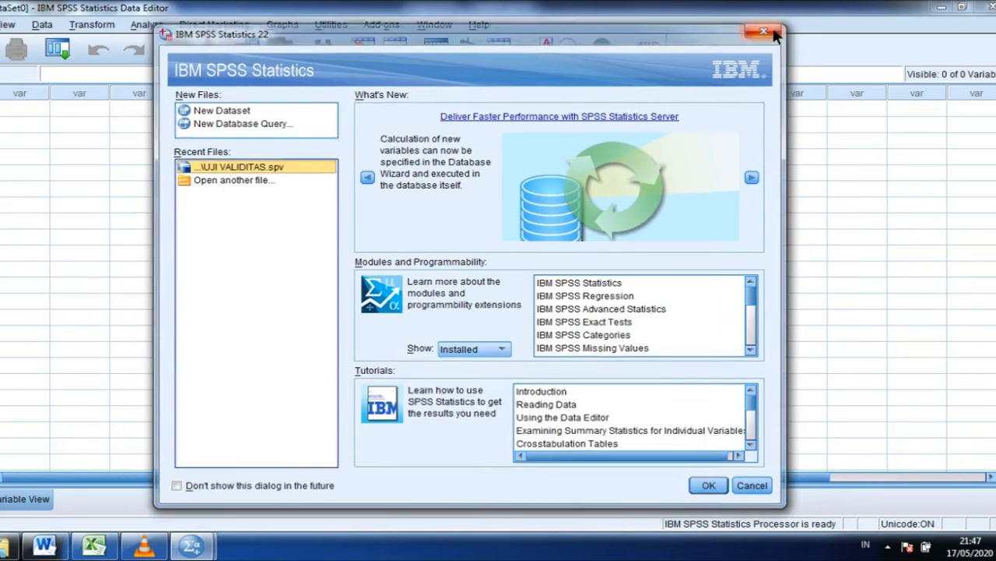
click(769, 31)
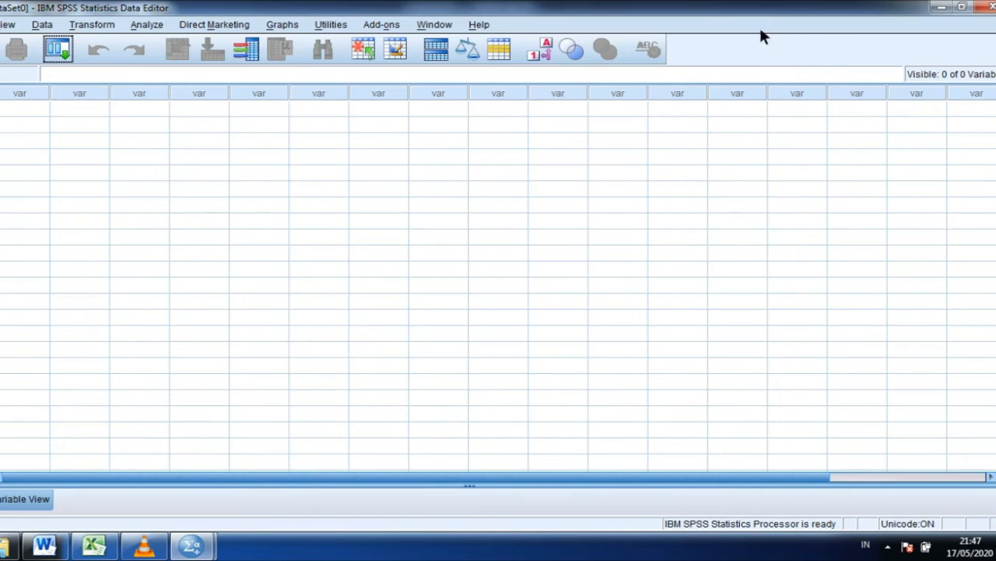
Step: Define three new variables named X1, X2 and Y in the dataset's variable definitions
click(28, 502)
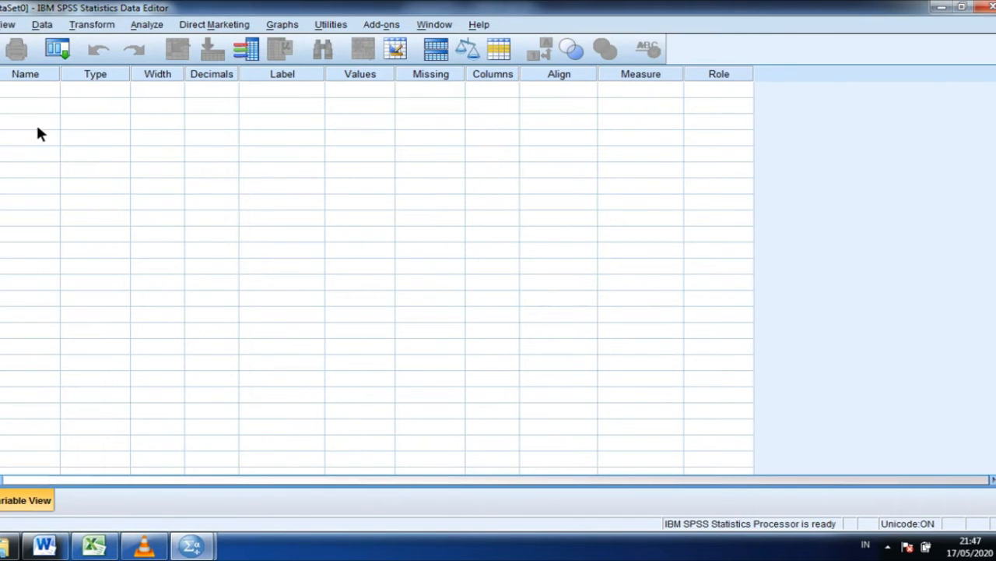
click(36, 93)
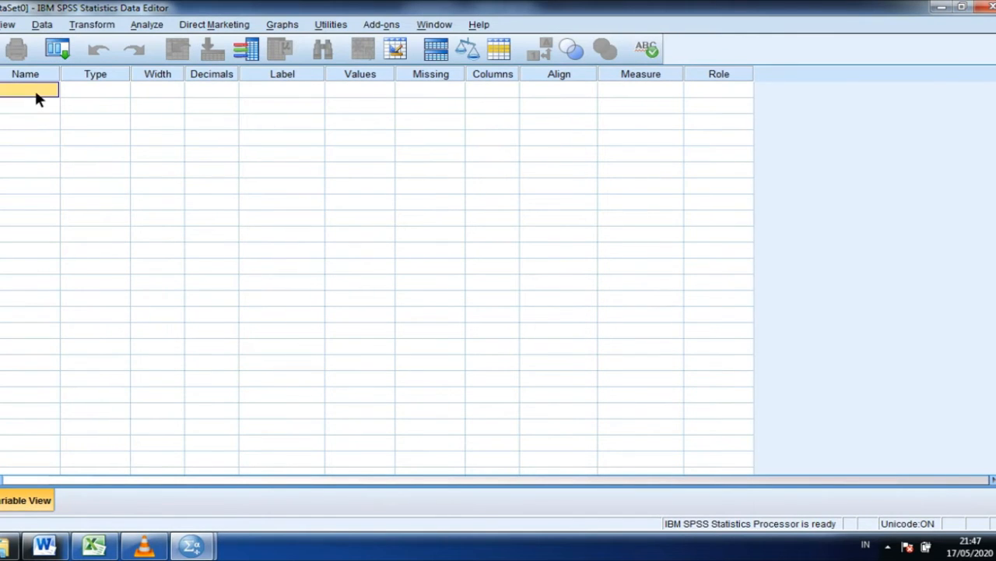
click(36, 94)
click(34, 107)
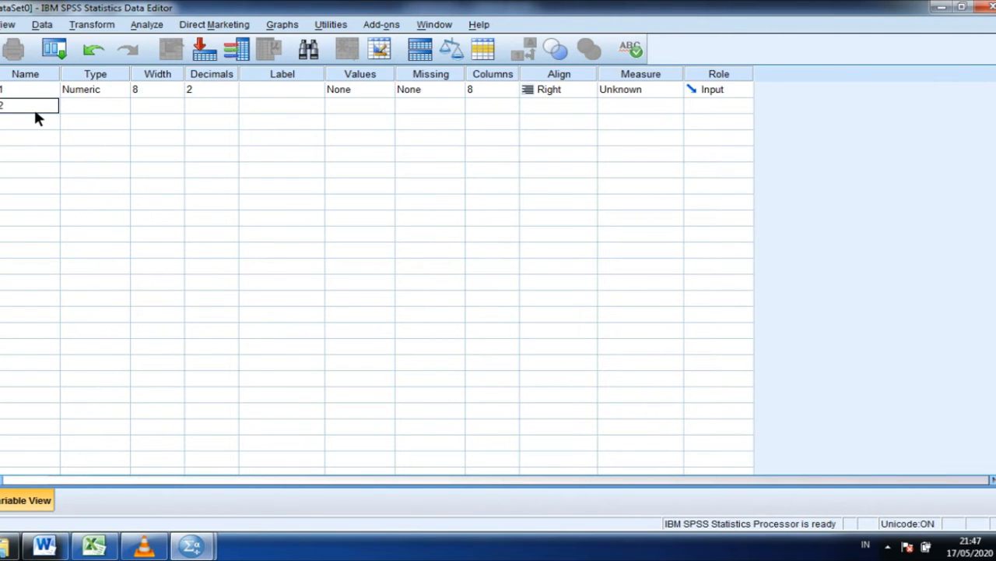
click(34, 122)
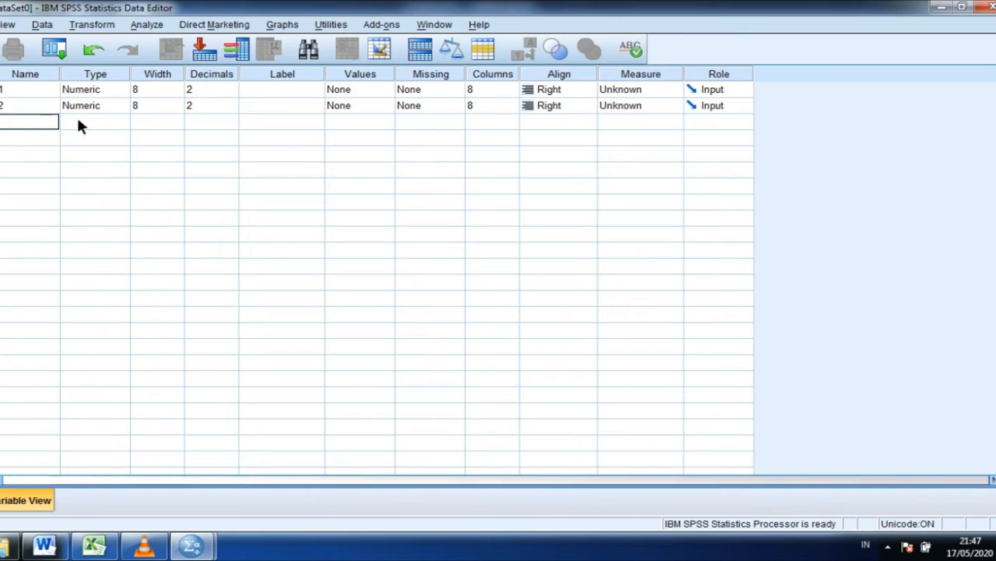
Step: Set the decimals of all three variables, X1, X2 and Y, to 0
click(236, 92)
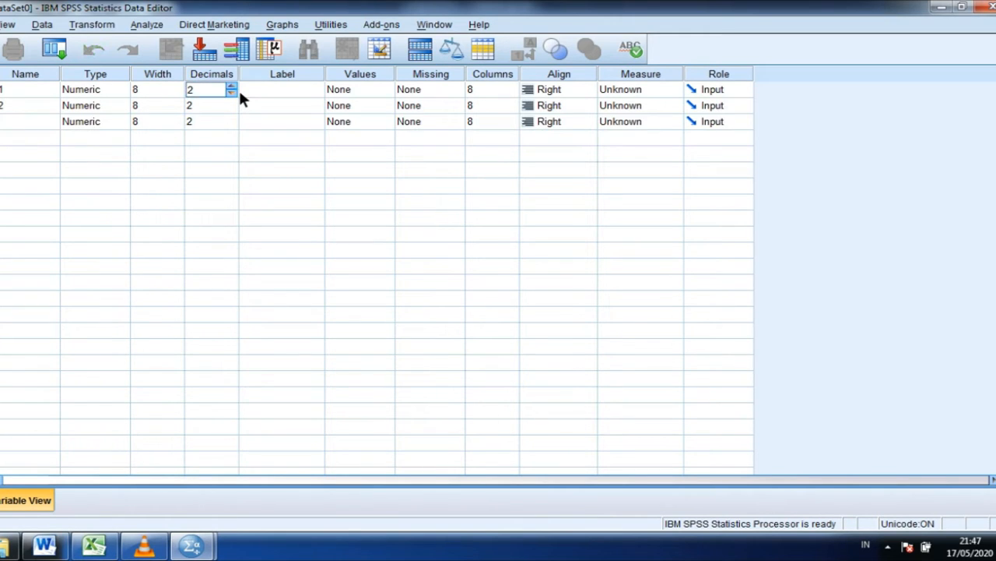
click(232, 92)
click(232, 93)
key(Return)
text(0)
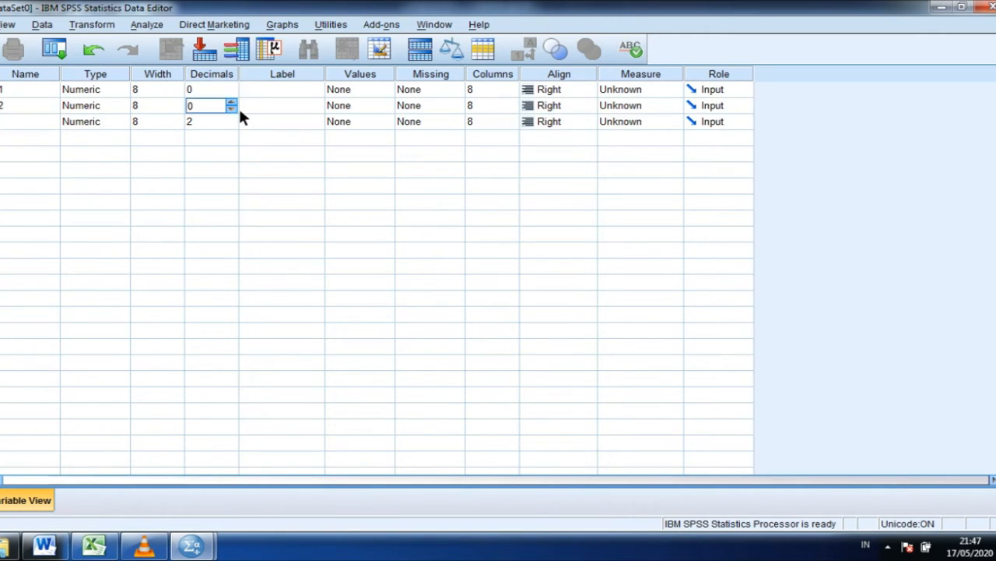
click(236, 126)
click(237, 126)
Step: Label variable X1 as KECERDASAN EMOSIONAL and variable X2 as MINAT BELAJAR
click(283, 93)
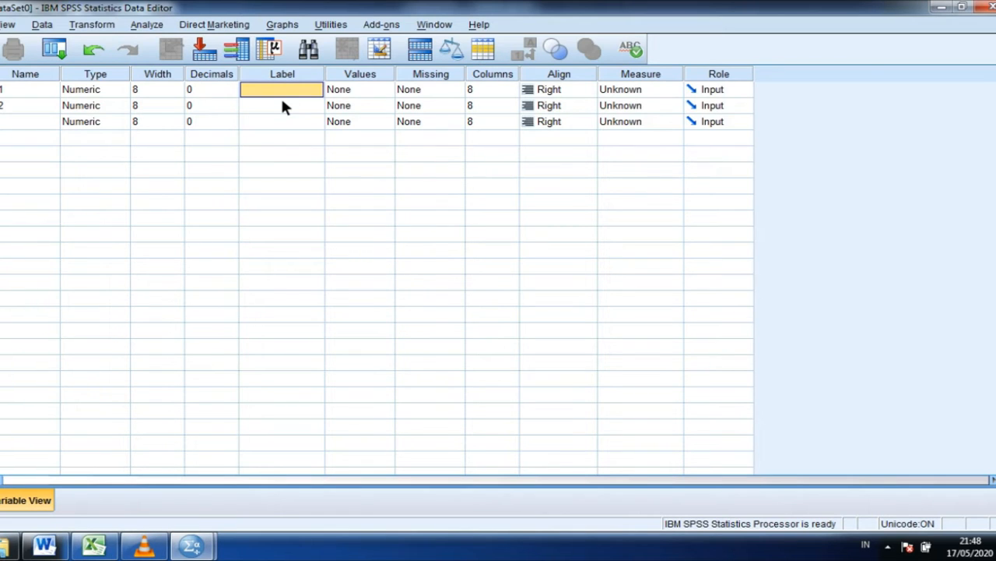
text(K)
text(ECERDASAN EMOSI)
text(ONAL)
key(Return)
text(MINA)
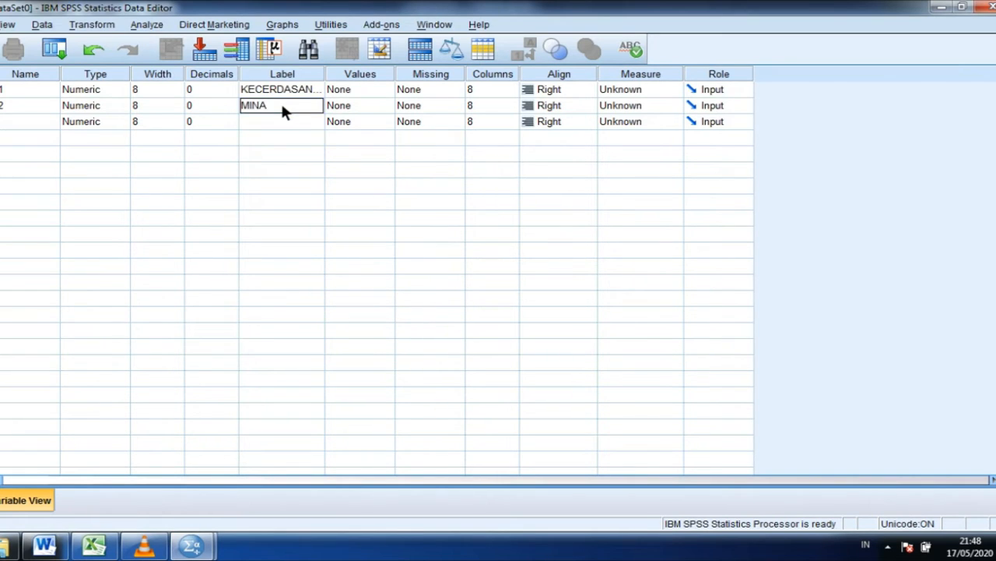
text(T BELAJAR)
Step: Label variable Y as PRESTASI BELAJAR, dismissing the Windows color scheme prompt without changing the scheme
click(286, 118)
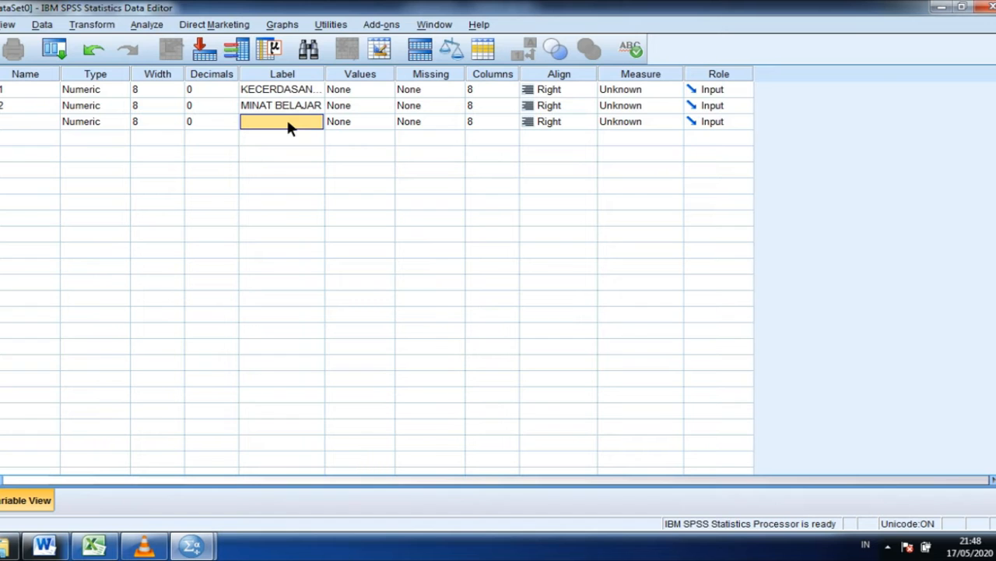
text(PRE)
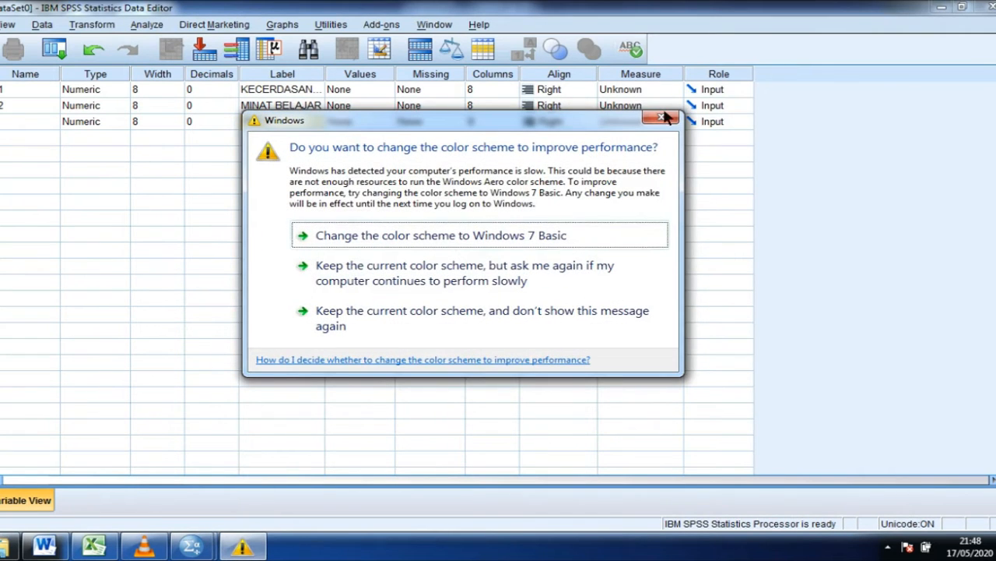
click(661, 117)
text(S)
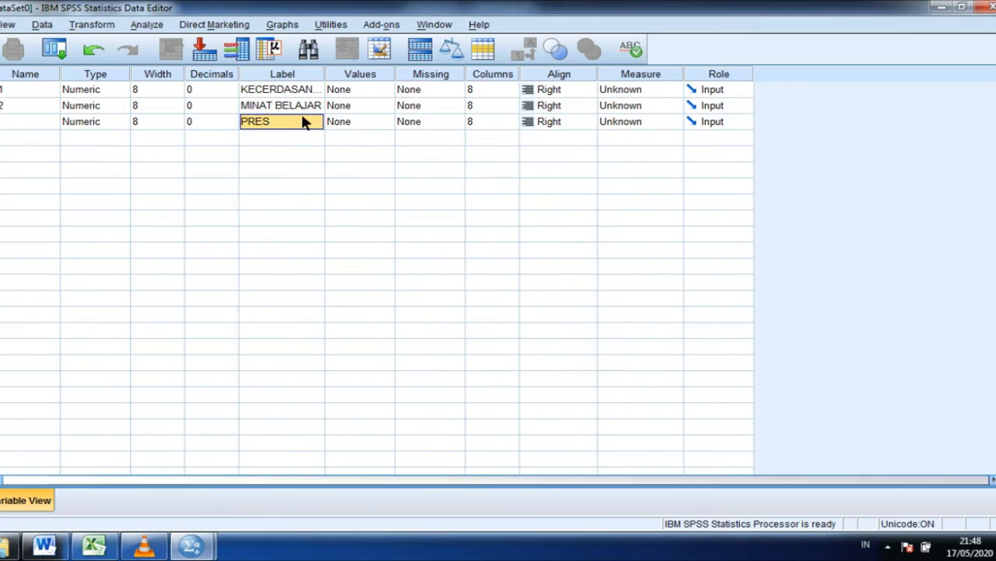
double_click(283, 122)
text(TASI BELAJAR)
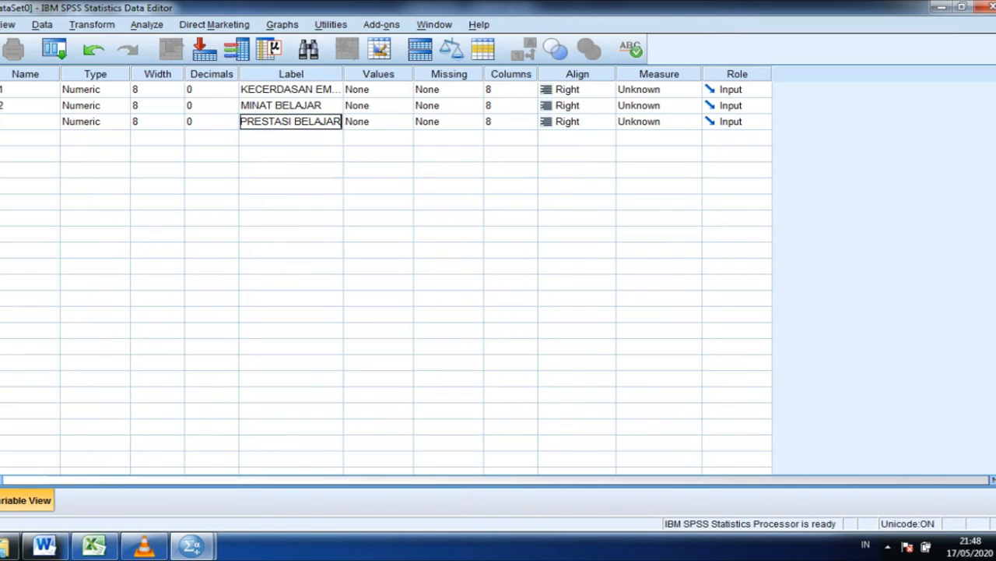
Step: Copy all Rasio values from column V of the ANALISIS DATA workbook in Excel into the X1 column of the SPSS data sheet
click(0, 500)
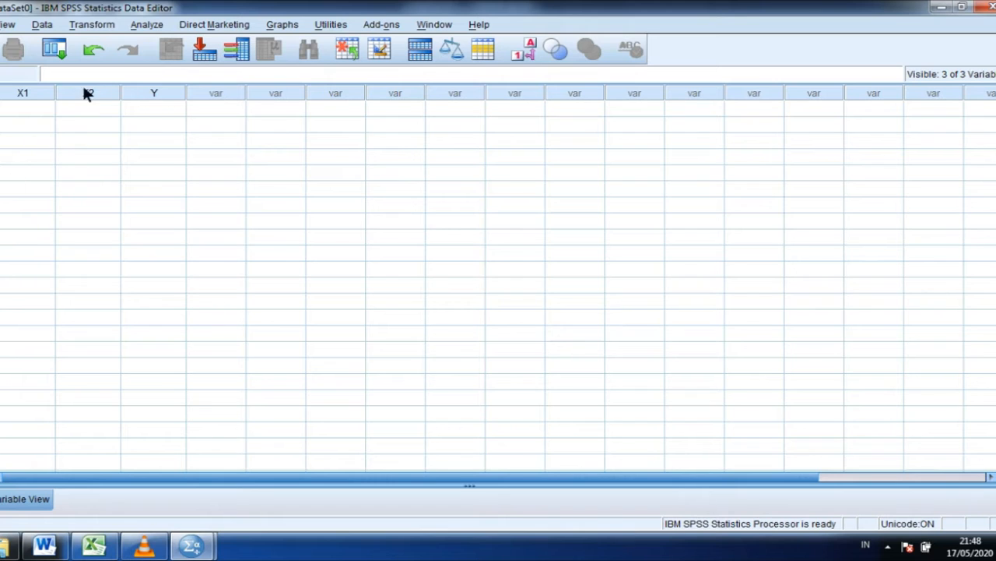
click(106, 550)
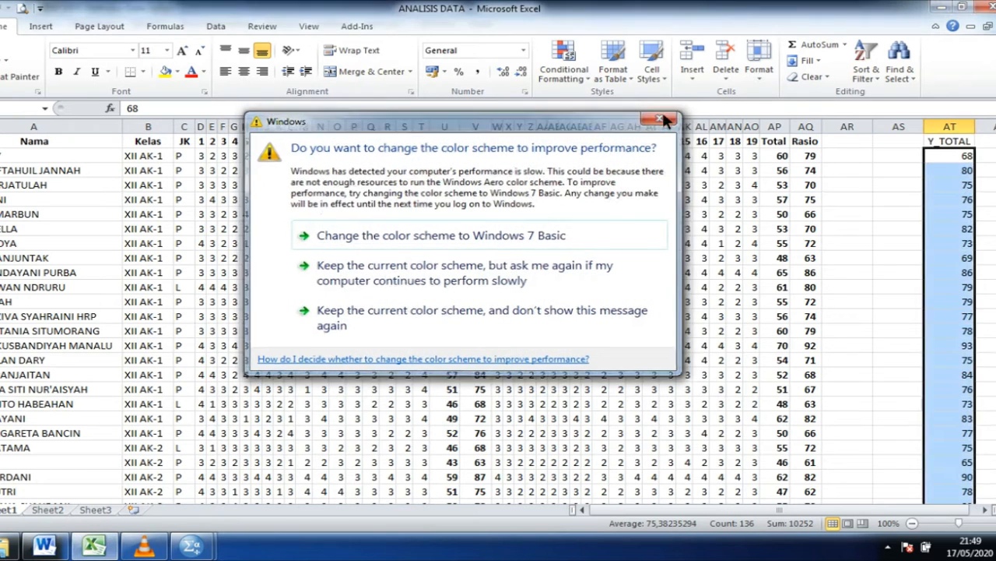
click(661, 119)
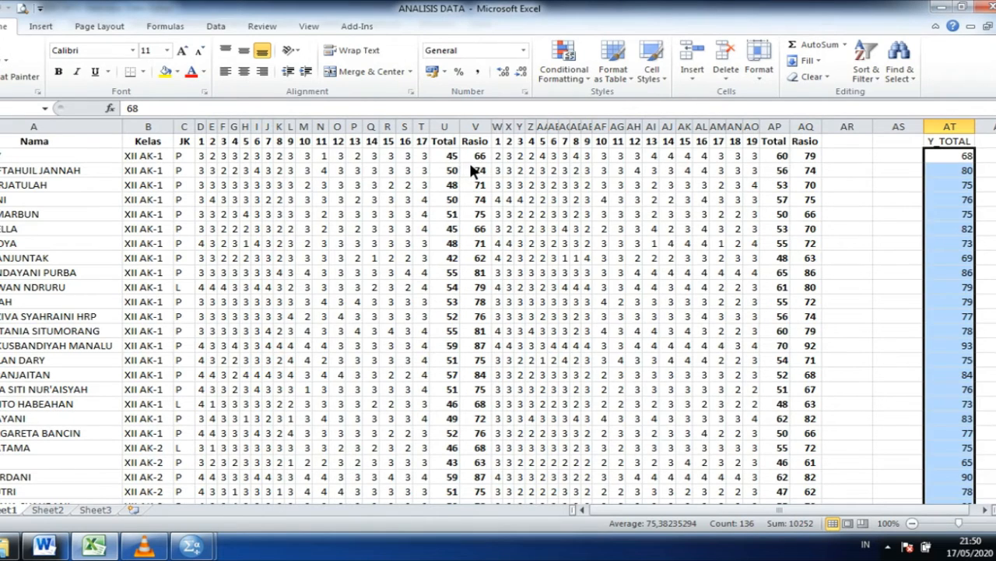
drag(483, 160, 490, 483)
key(ctrl+c)
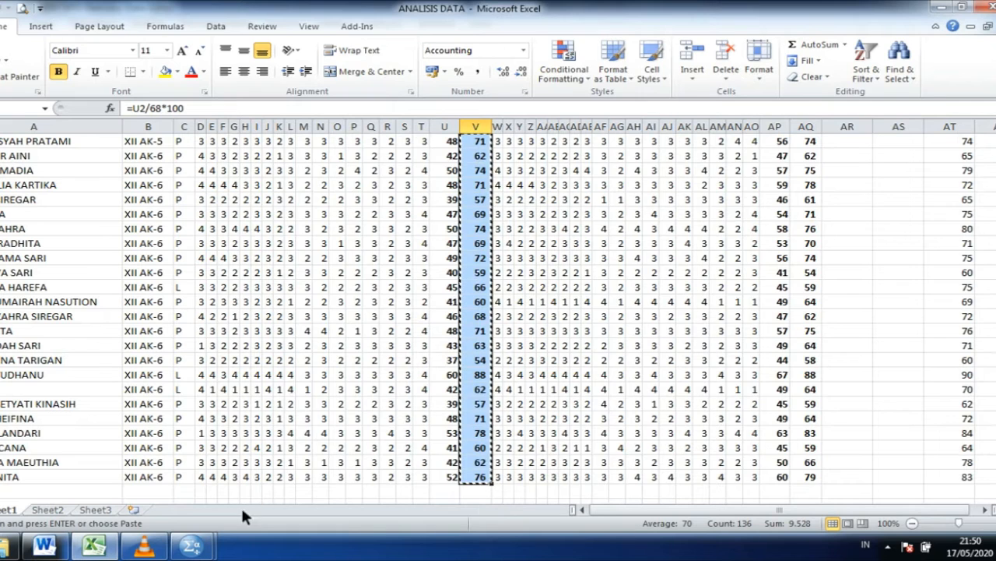
click(192, 545)
click(121, 432)
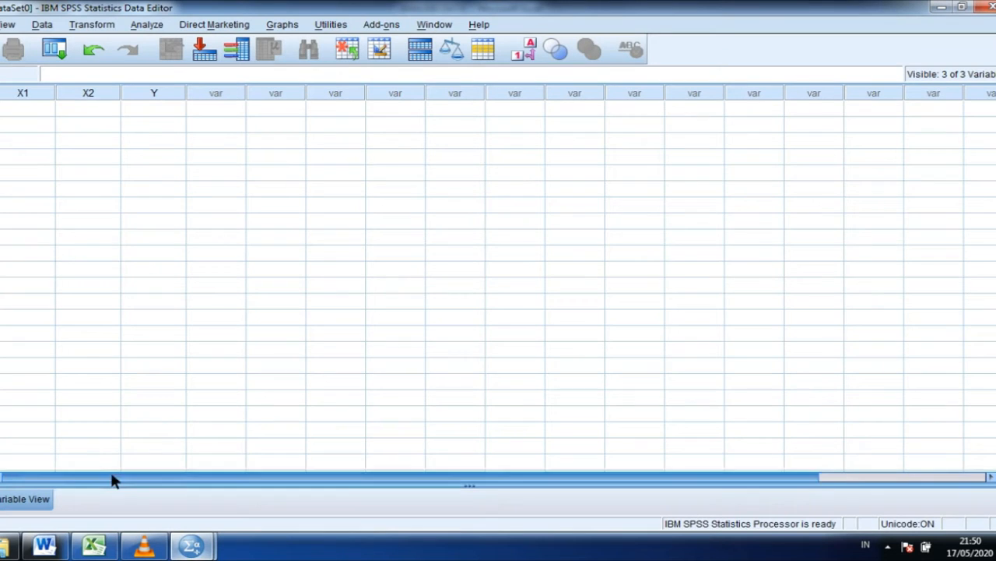
click(22, 108)
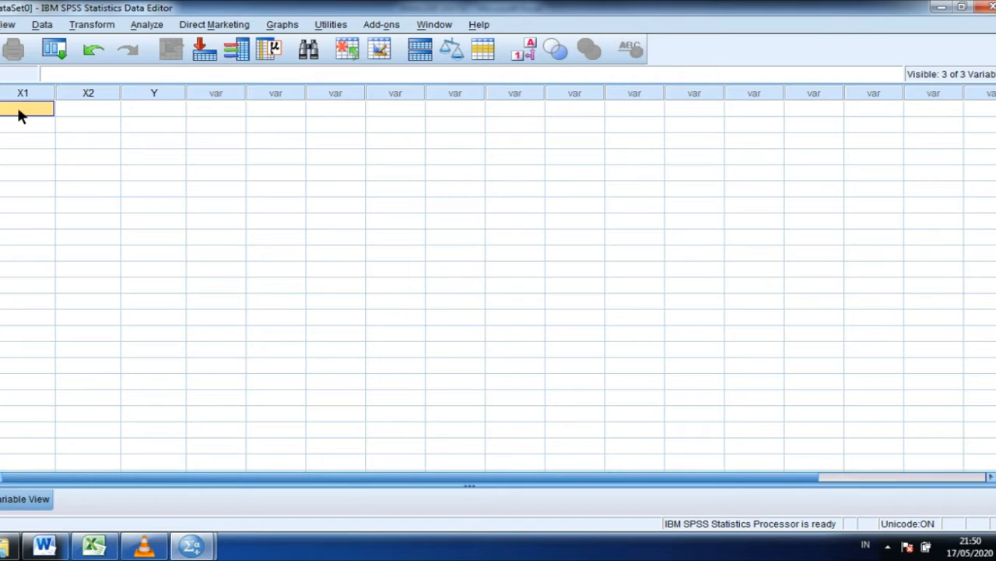
key(ctrl+v)
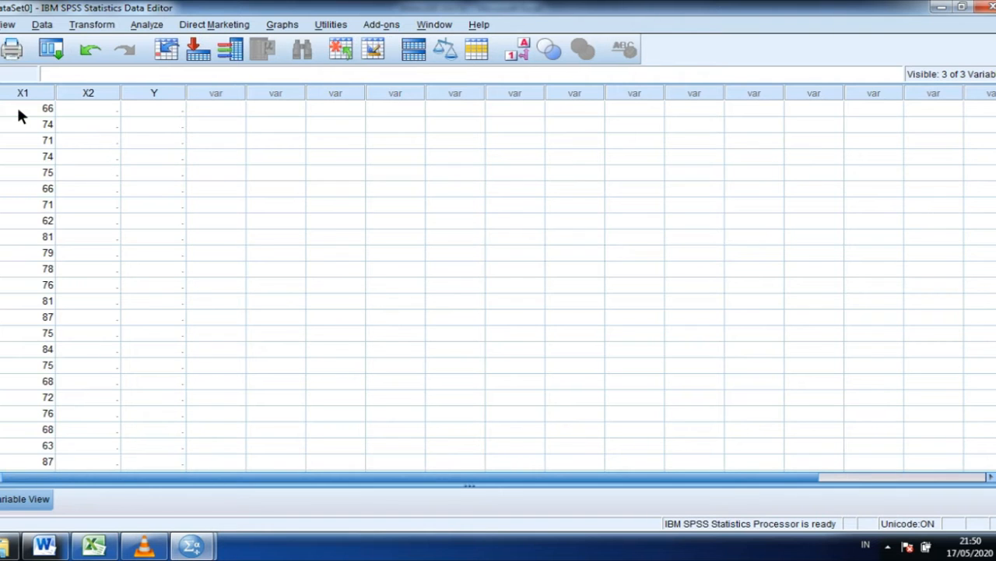
Step: Copy all Rasio values from column AQ of the Excel workbook into the X2 column of the SPSS data sheet
click(109, 548)
drag(995, 449, 995, 156)
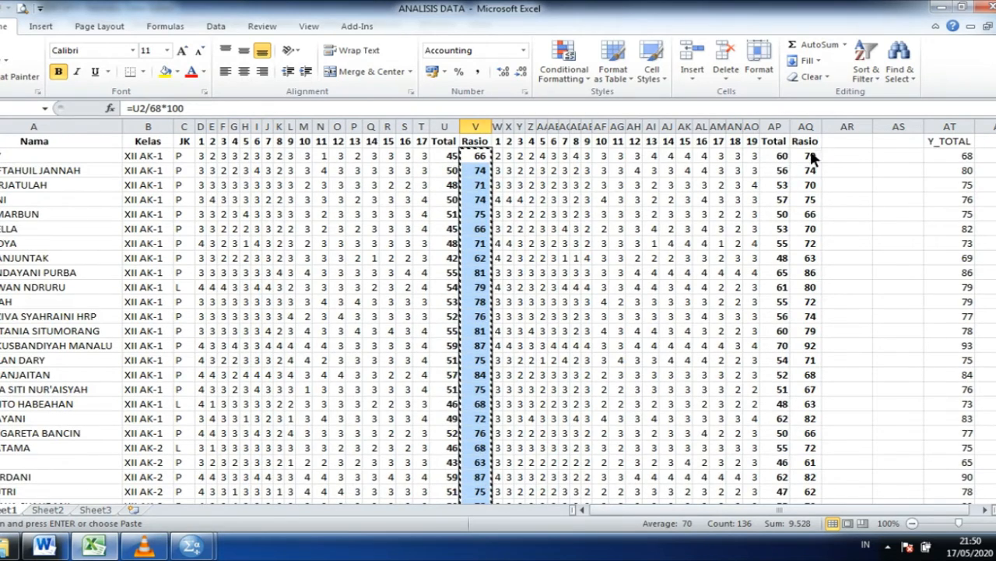
drag(810, 155, 819, 480)
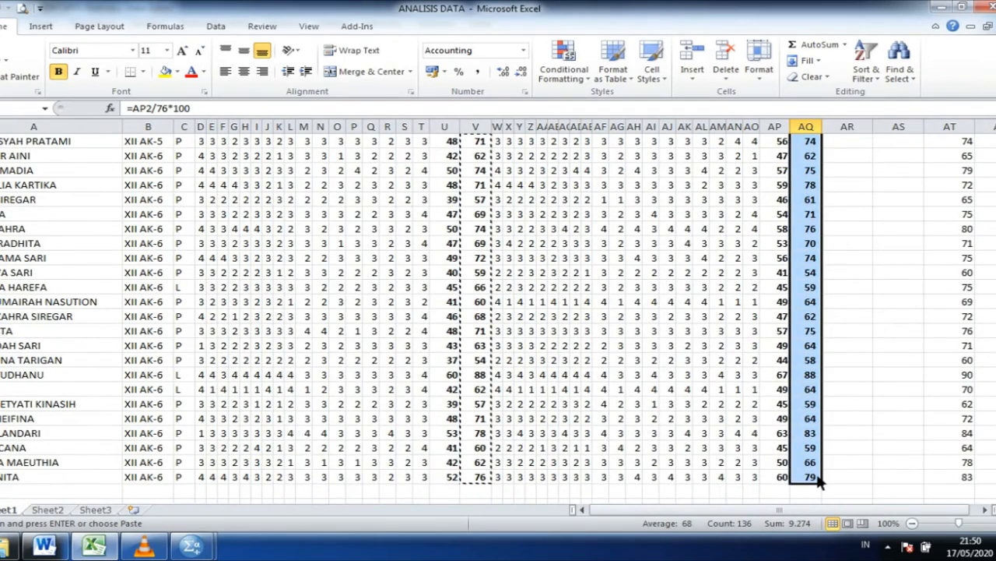
key(ctrl+c)
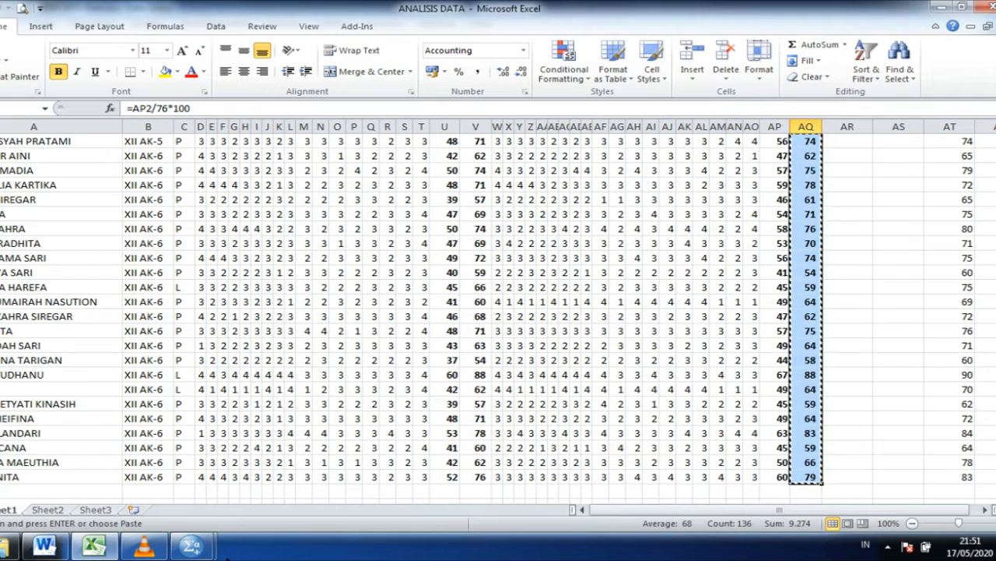
mouse_move(208, 550)
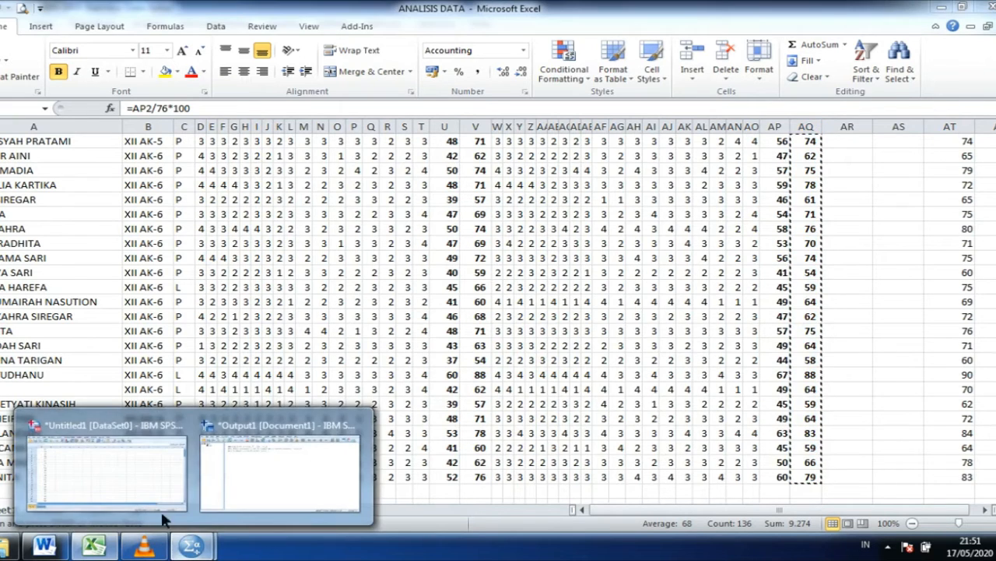
click(101, 475)
click(109, 108)
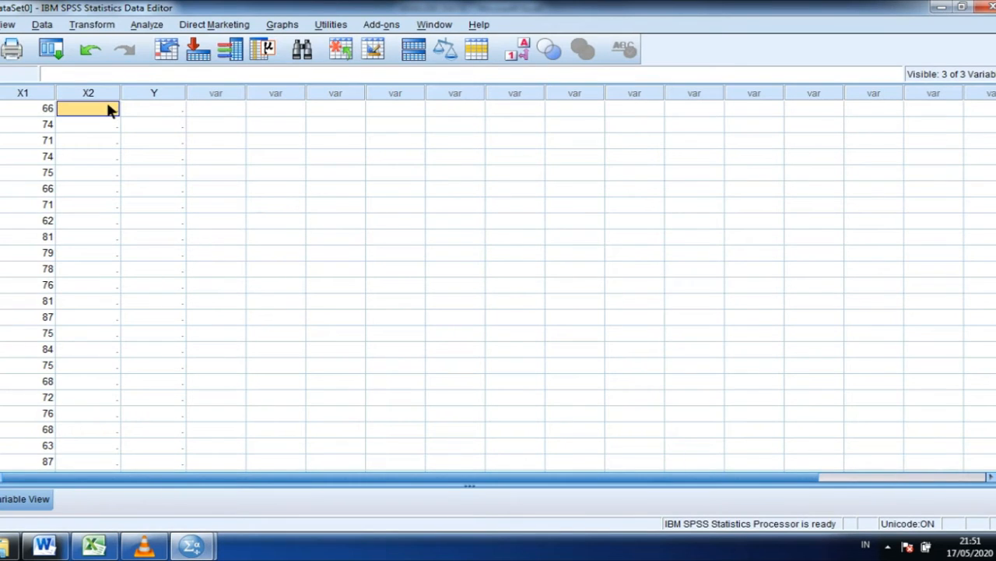
key(ctrl+v)
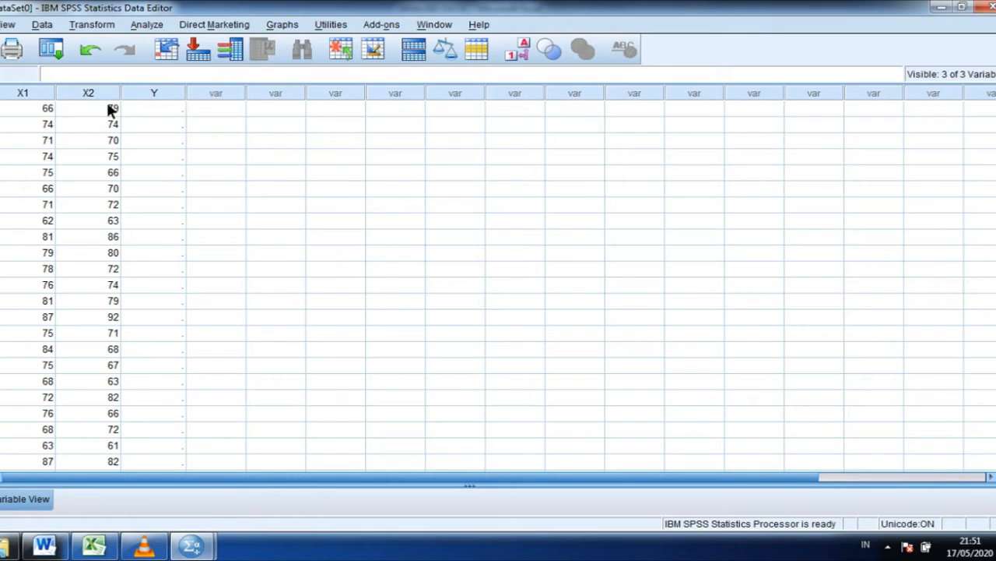
Step: Copy all Y_TOTAL values from column AT of the Excel workbook into the Y column of the SPSS data sheet
click(106, 551)
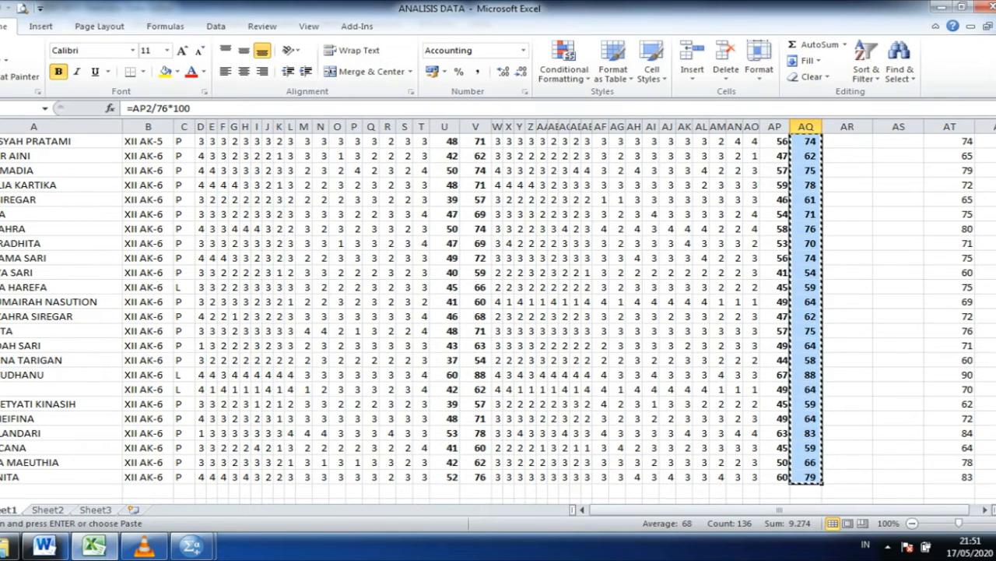
drag(995, 484, 995, 463)
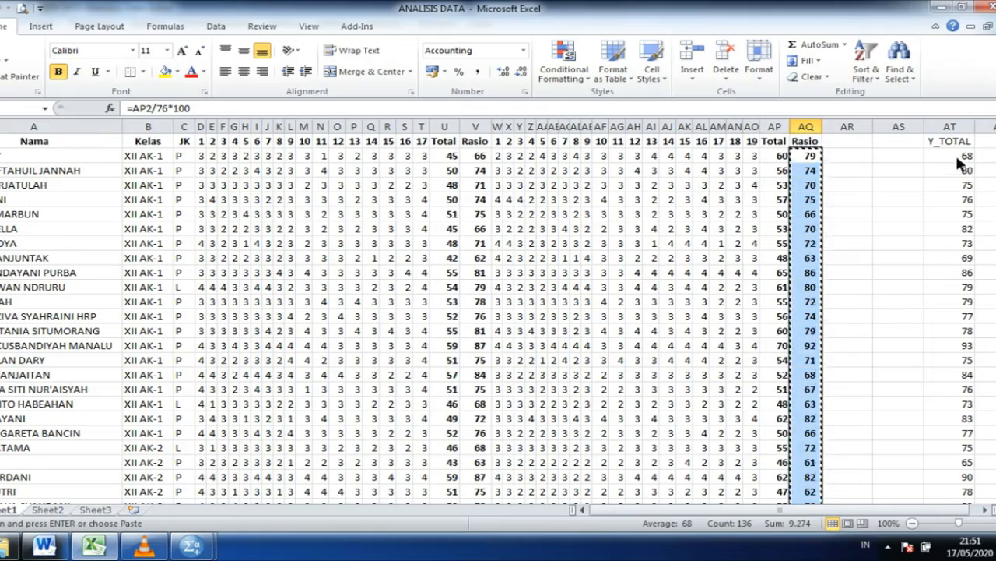
drag(961, 159, 968, 484)
right_click(967, 357)
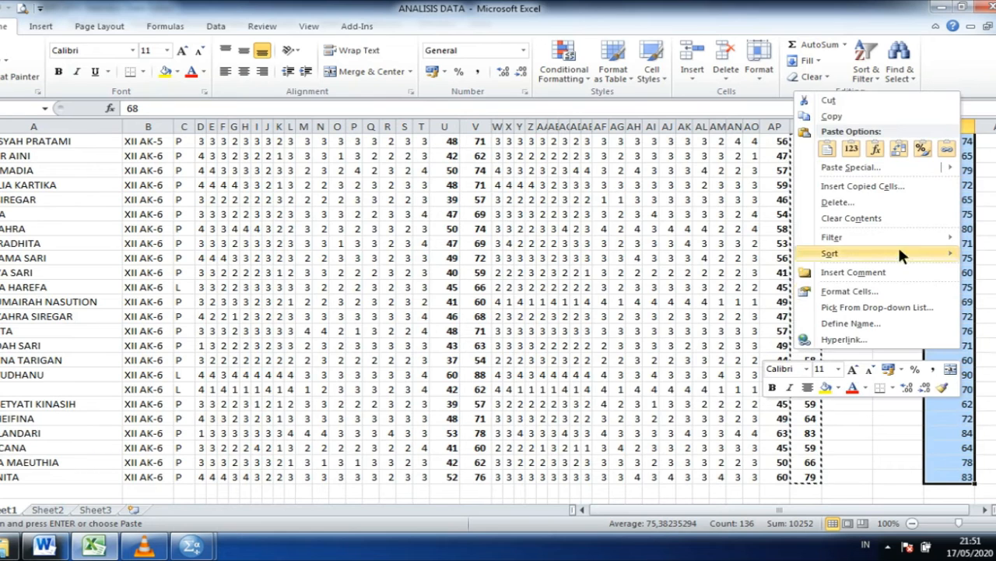
click(862, 109)
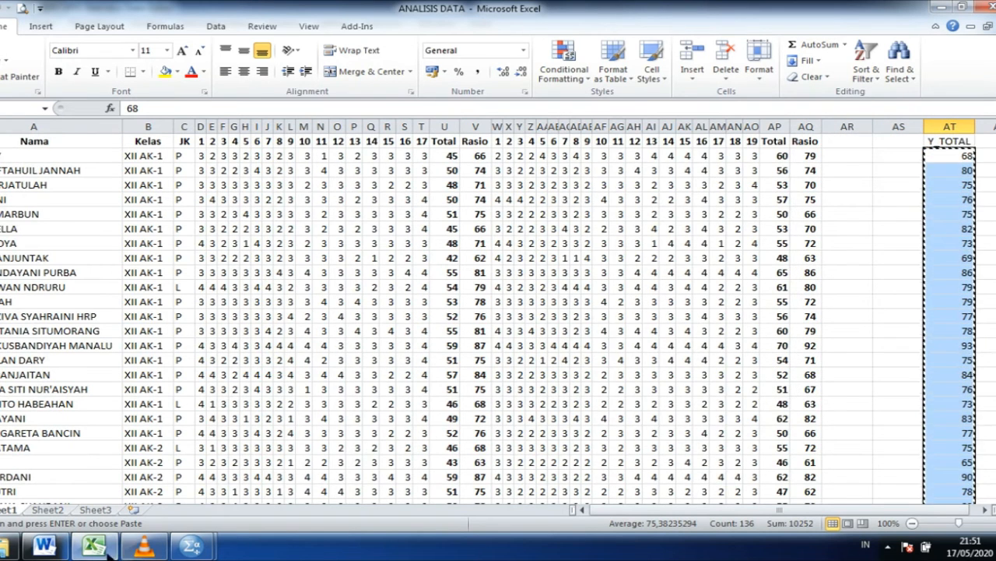
mouse_move(191, 546)
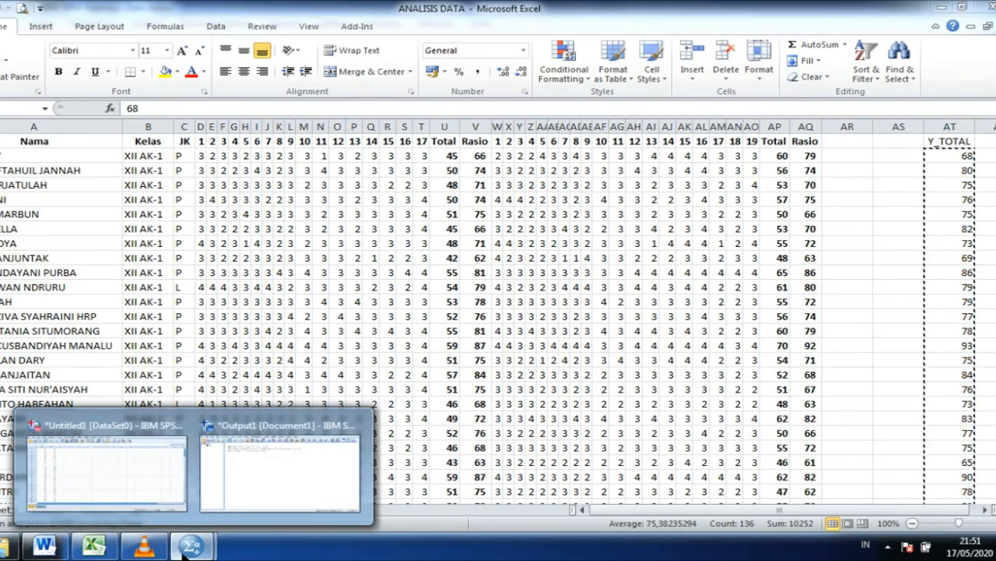
click(145, 517)
click(154, 108)
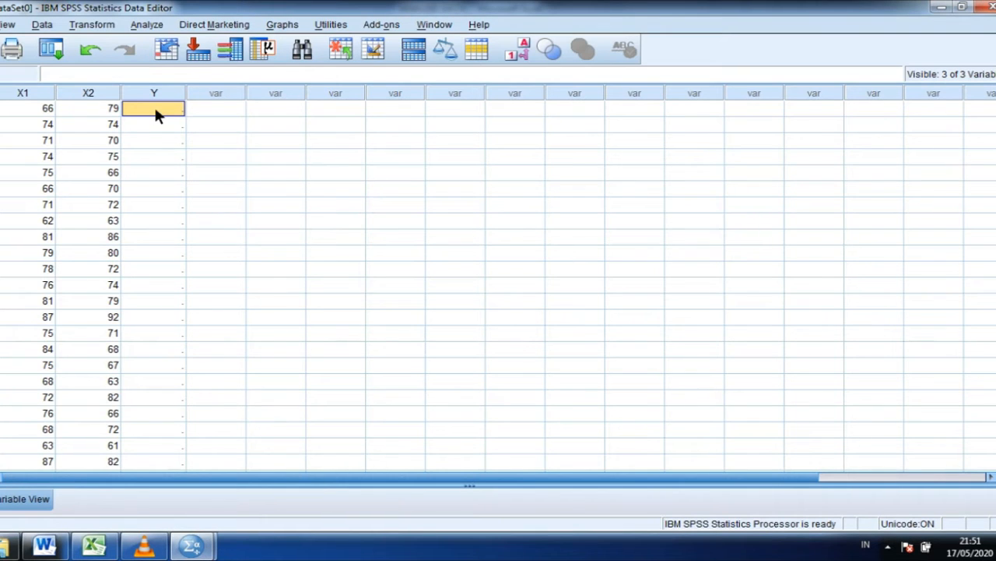
right_click(154, 108)
click(184, 156)
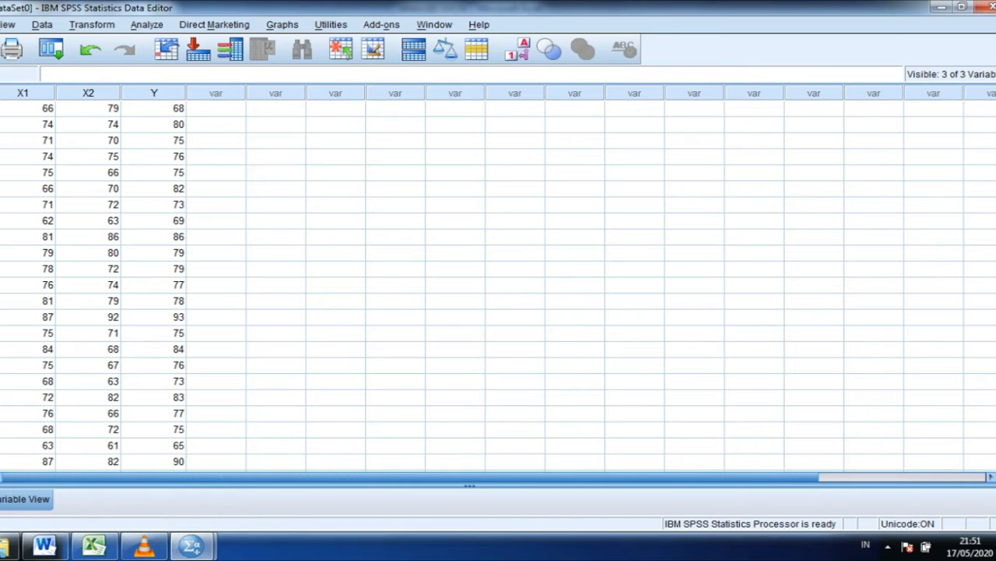
Step: Check the pasted X1, X2 and Y data from the first case down to the last
scroll(498, 288, down, 10)
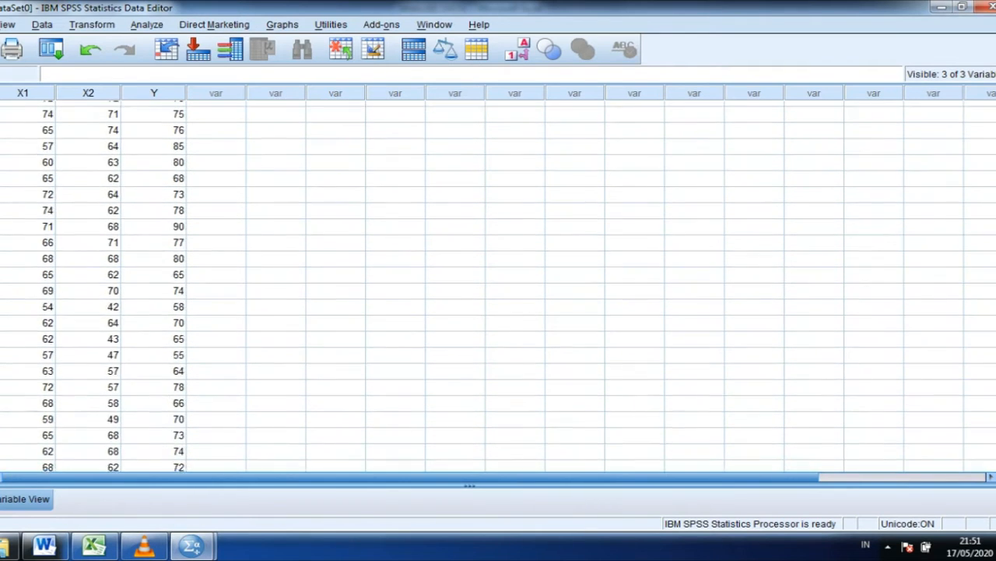
scroll(498, 286, down, 10)
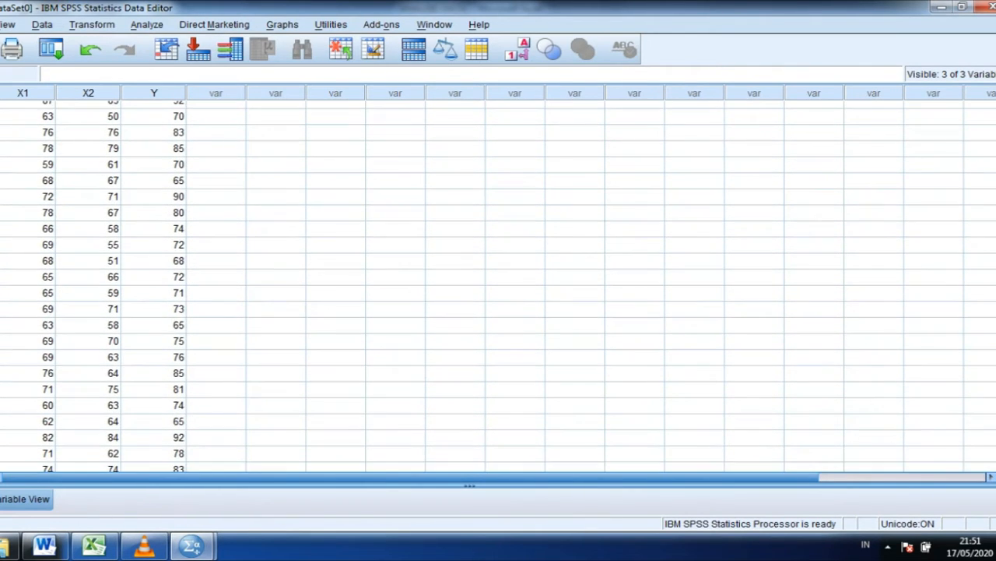
scroll(499, 288, down, 7)
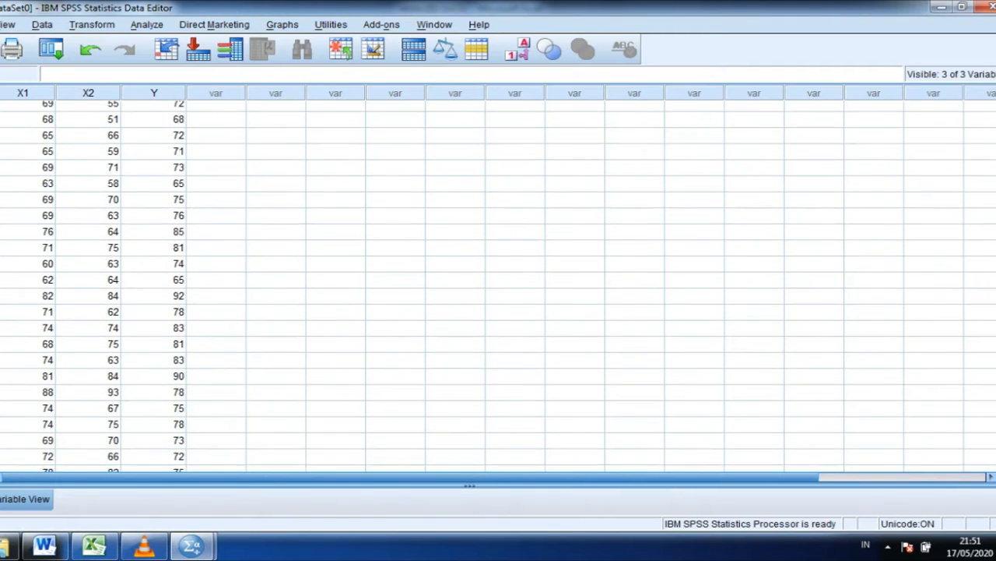
scroll(498, 288, down, 10)
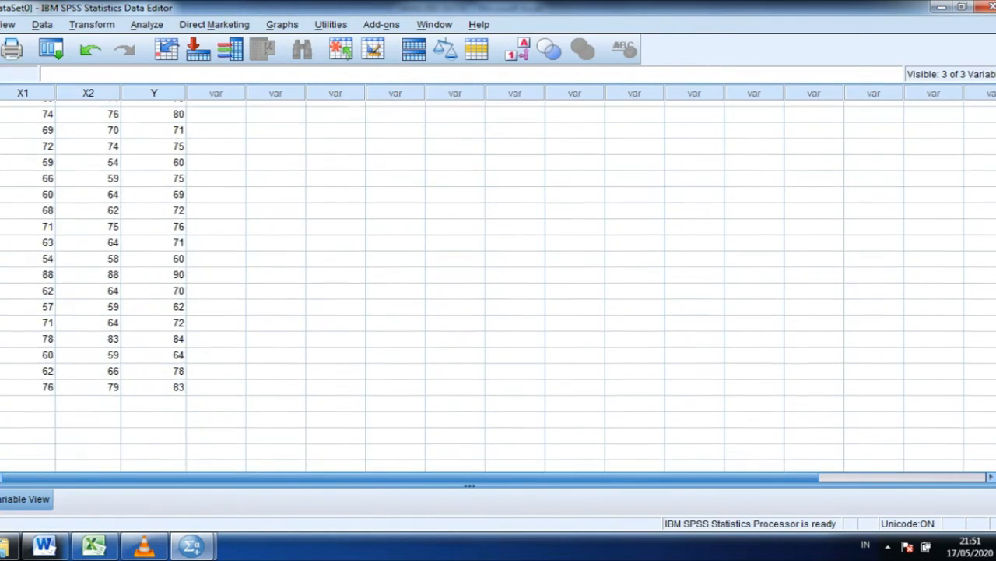
scroll(498, 288, up, 1)
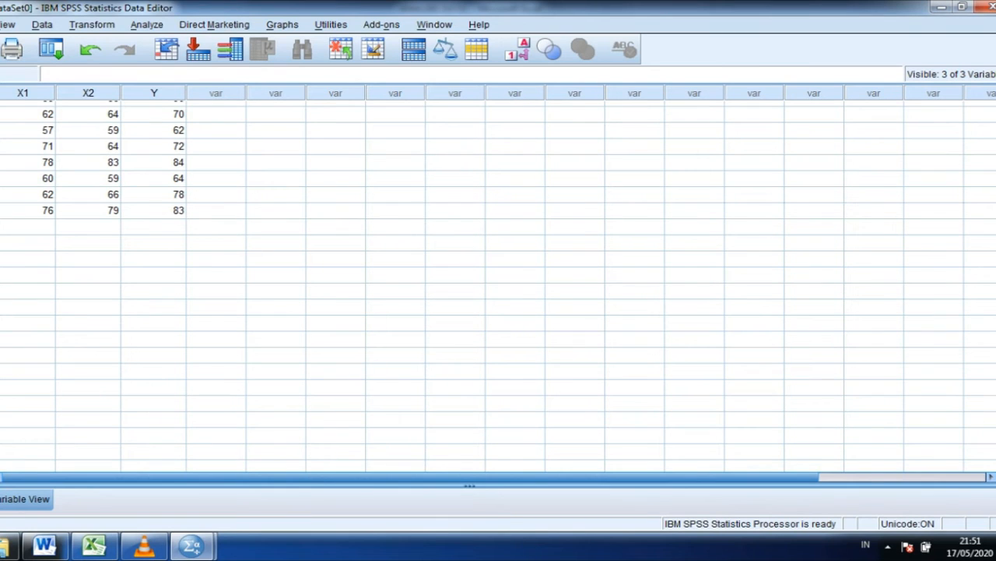
scroll(499, 288, up, 10)
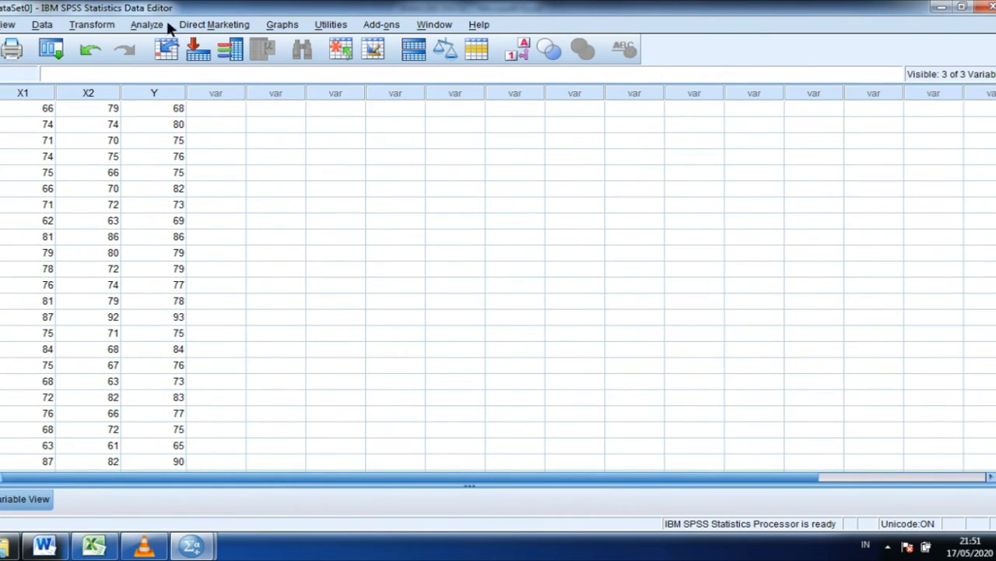
Step: Set up a legacy nonparametric 1-Sample K-S test with KECERDASAN EMOSIONAL, MINAT BELAJAR and PRESTASI BELAJAR as the test variables
click(160, 24)
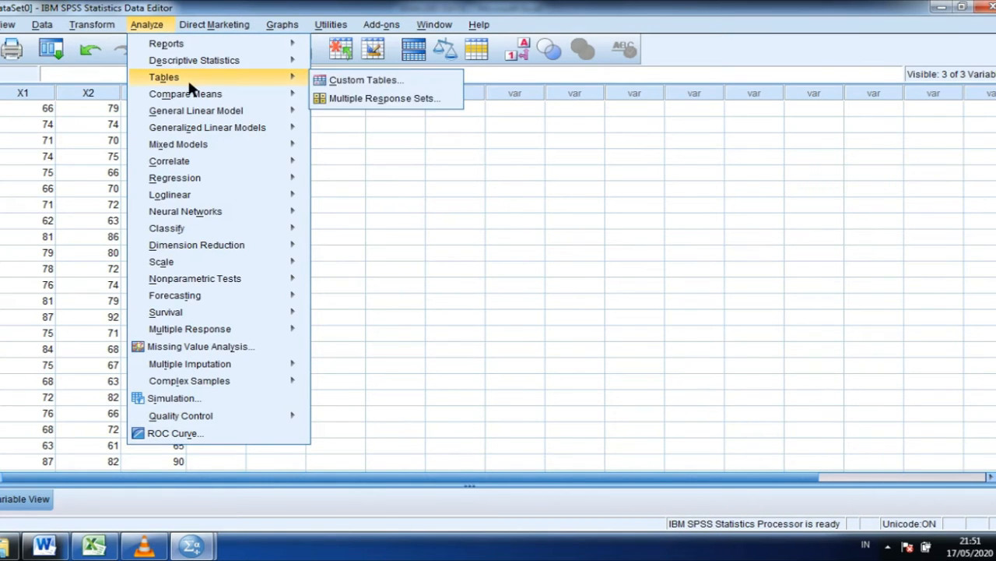
mouse_move(195, 131)
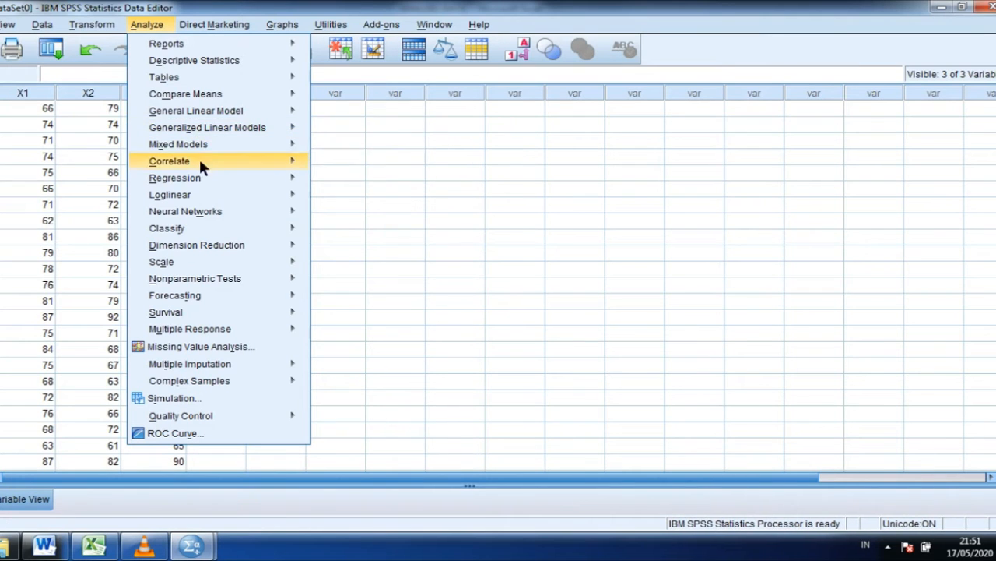
mouse_move(215, 286)
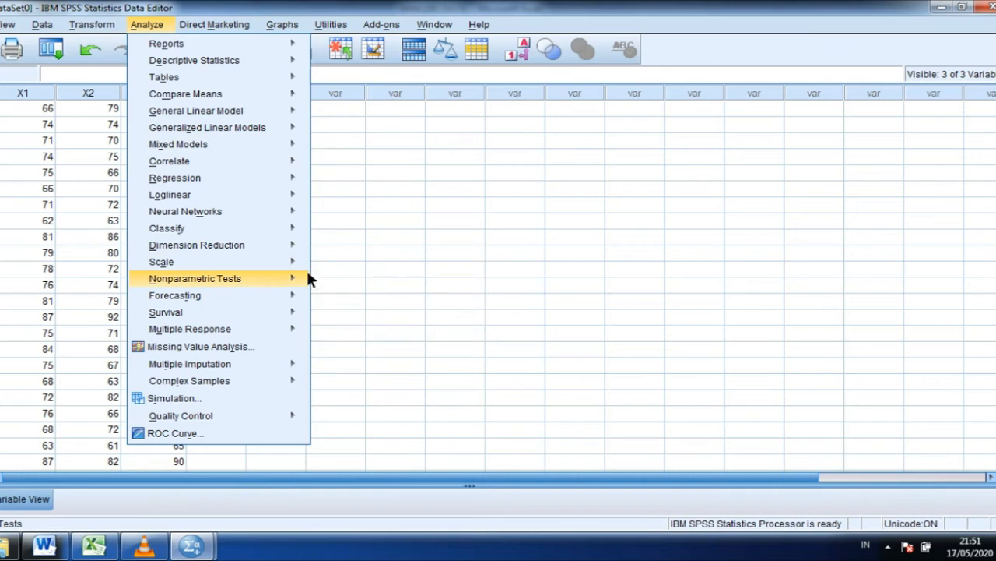
mouse_move(387, 333)
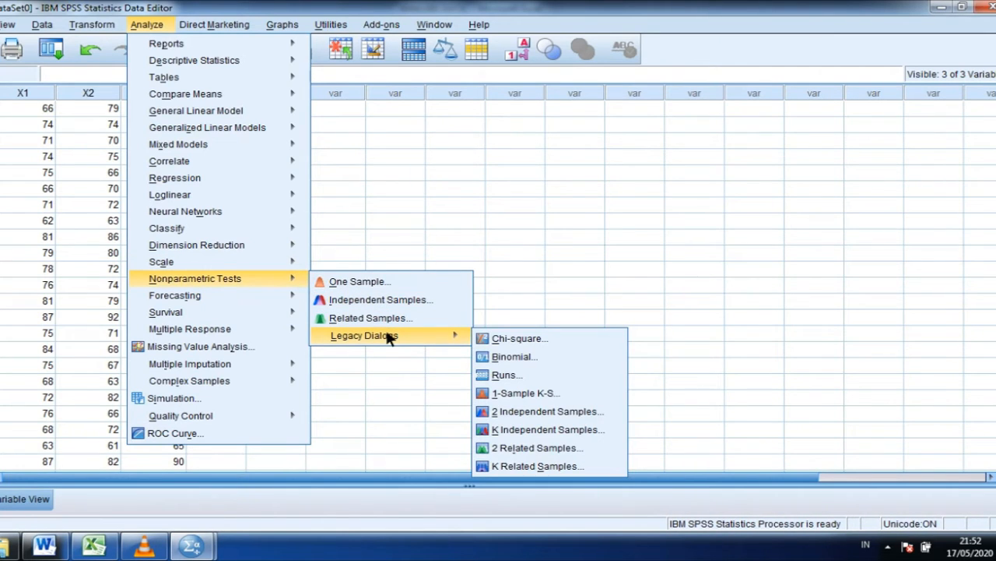
click(520, 400)
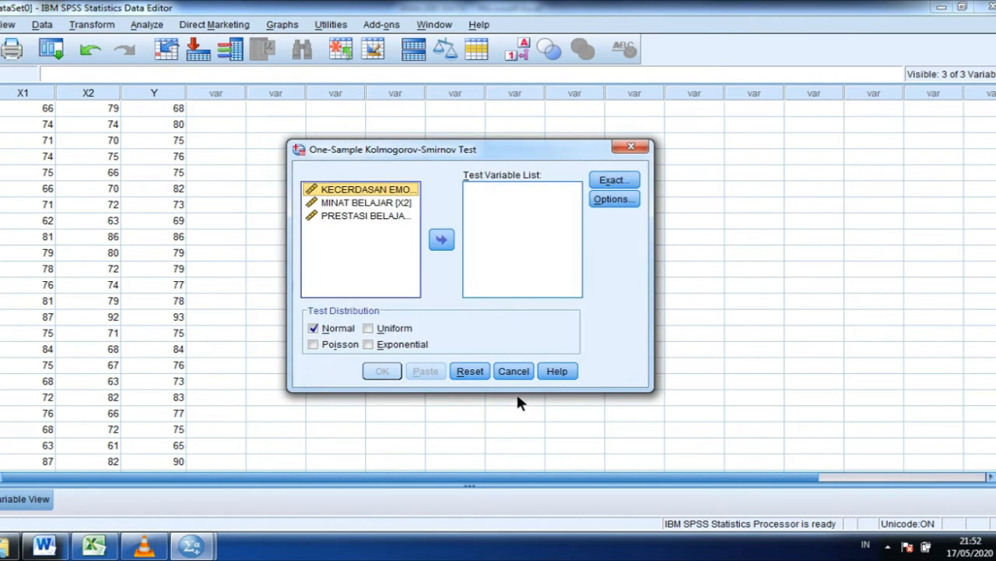
shift+click(376, 204)
shift+click(378, 217)
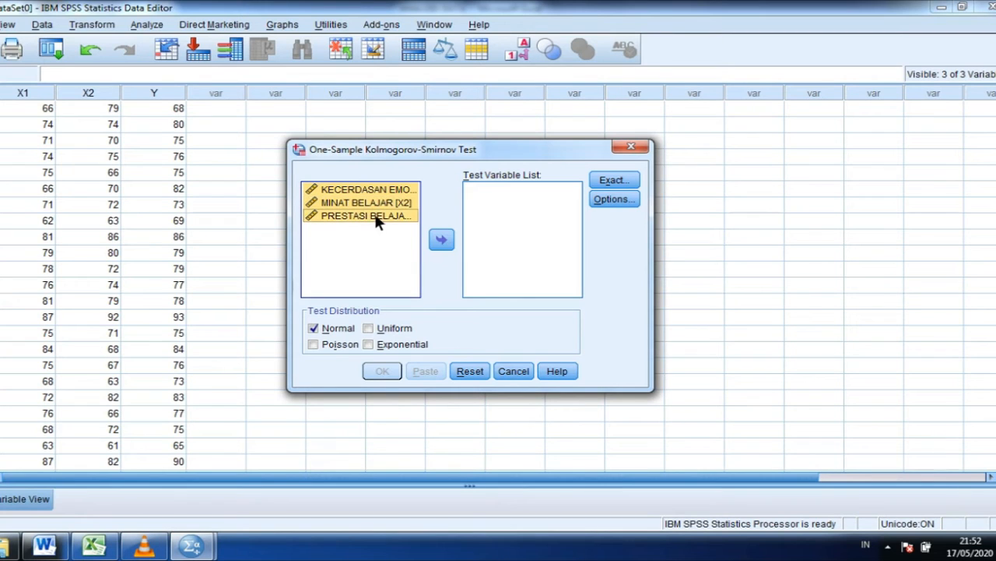
click(441, 240)
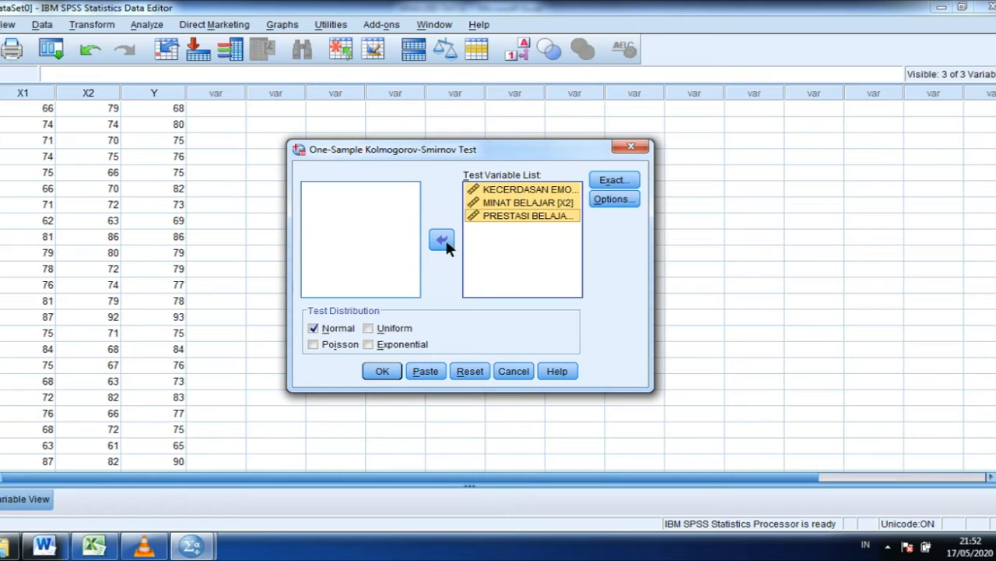
Step: Run the Kolmogorov-Smirnov test with Normal as the only test distribution
click(322, 334)
click(323, 334)
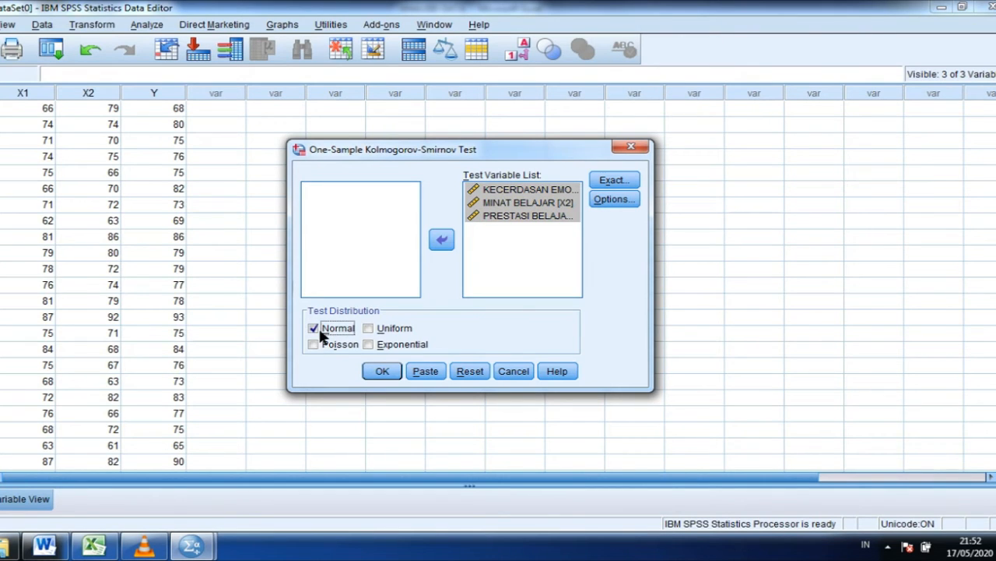
click(383, 373)
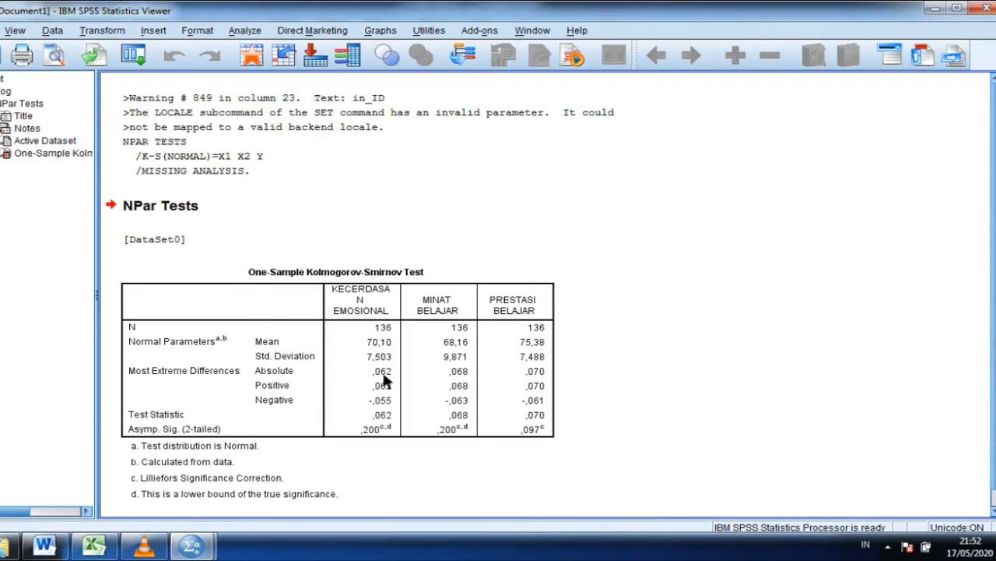
Step: Copy the One-Sample Kolmogorov-Smirnov Test output table with Copy Special, using only the Image (JPG, PNG) format
click(385, 379)
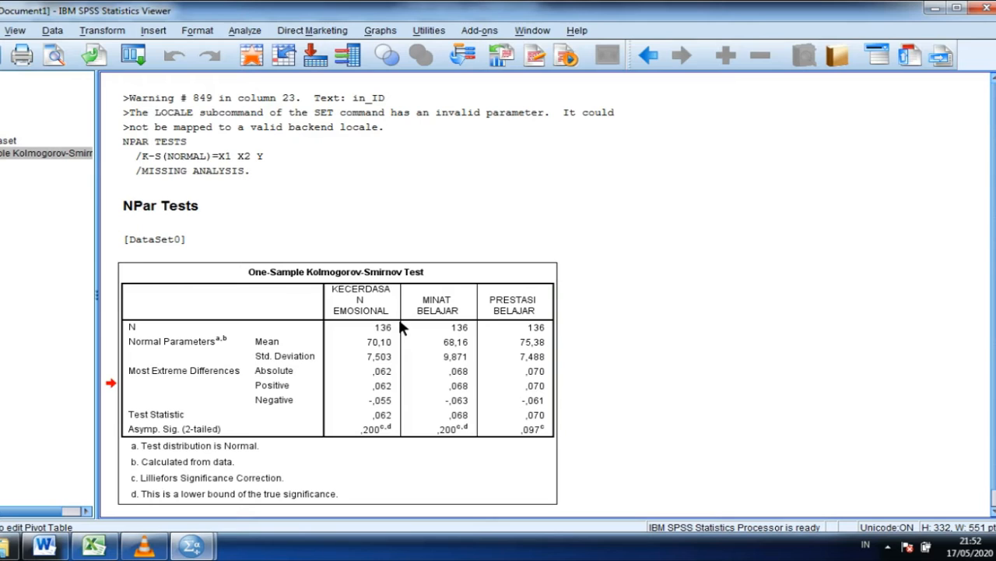
right_click(401, 328)
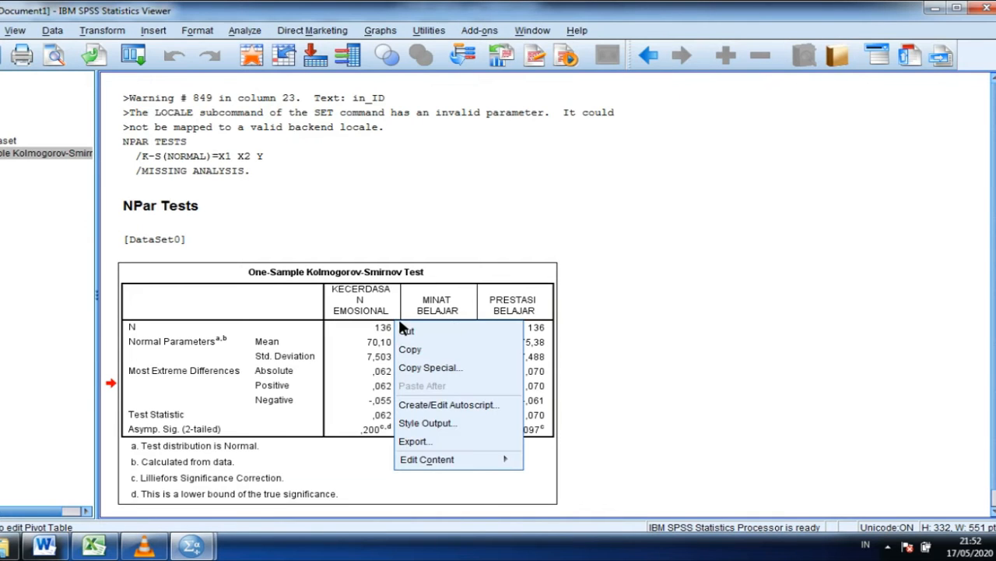
click(436, 371)
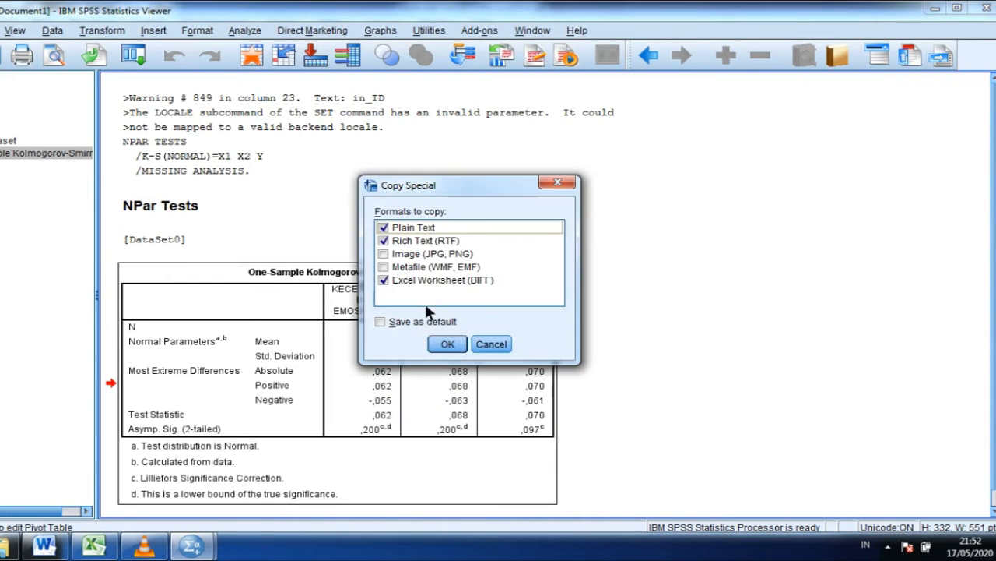
click(387, 279)
click(386, 253)
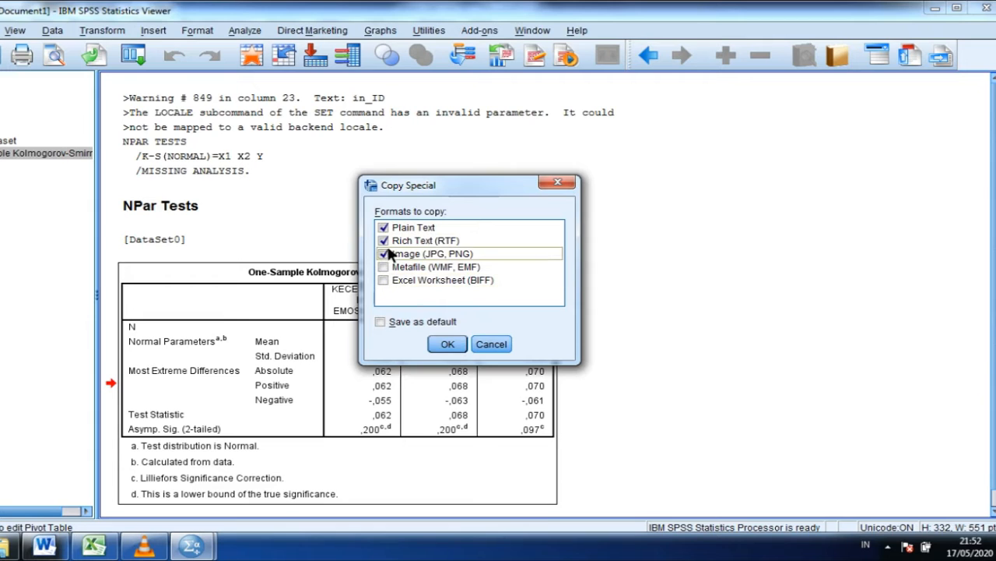
click(386, 241)
click(383, 227)
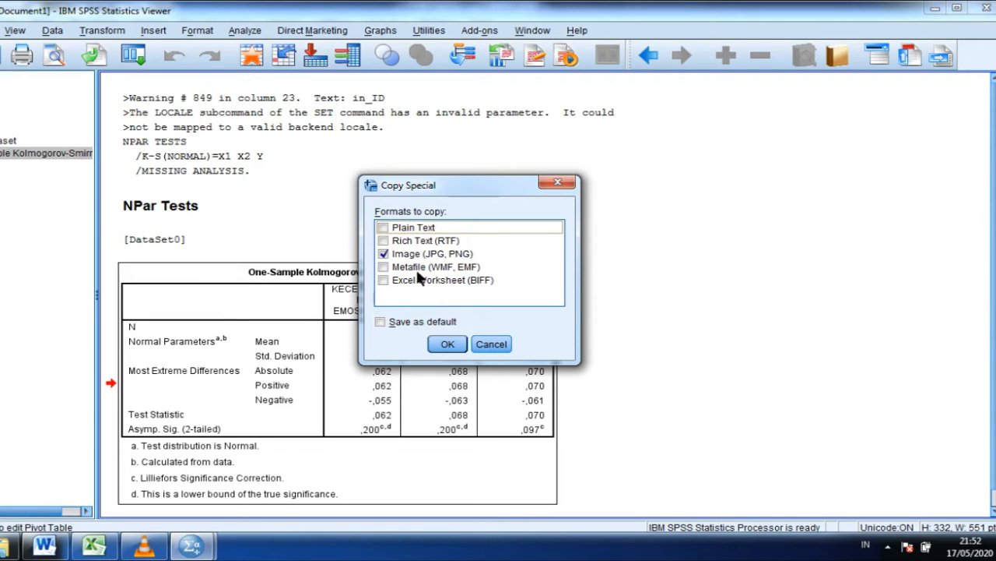
click(449, 345)
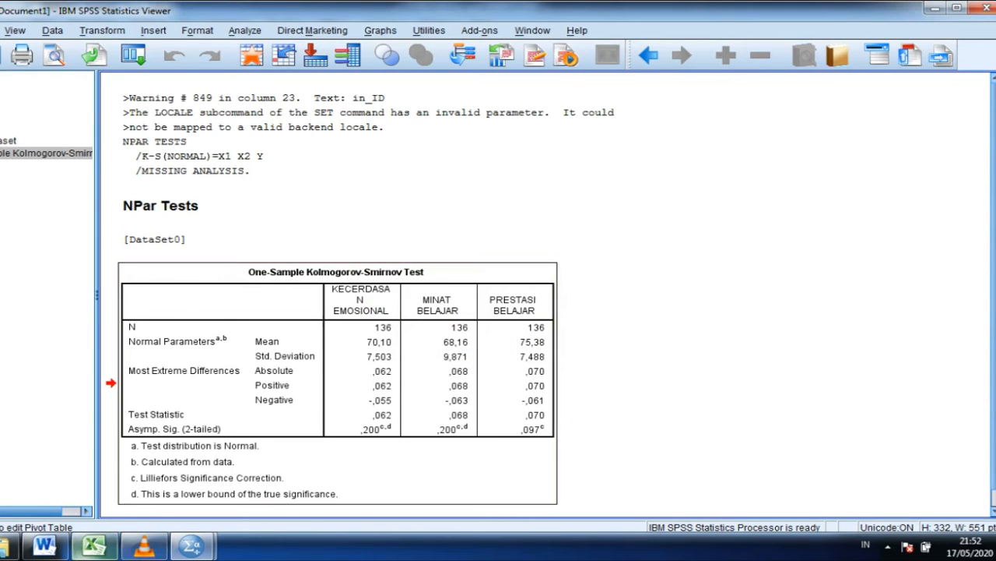
Step: Switch to the UJI NOMAL document in Word and paste the table image below the DASAR PENGAMBILAN KEPUTUSAN KS paragraph
click(45, 547)
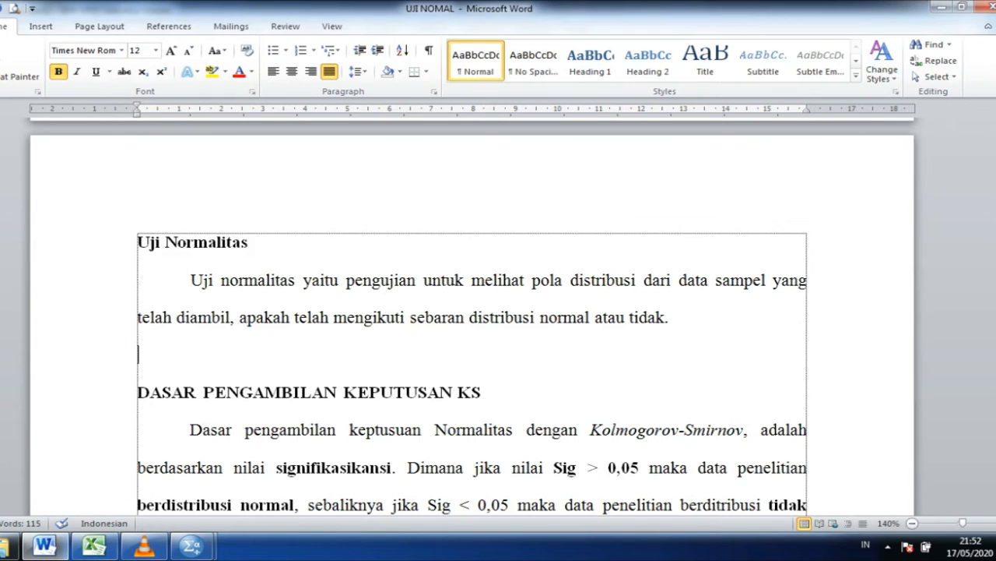
drag(995, 273, 995, 369)
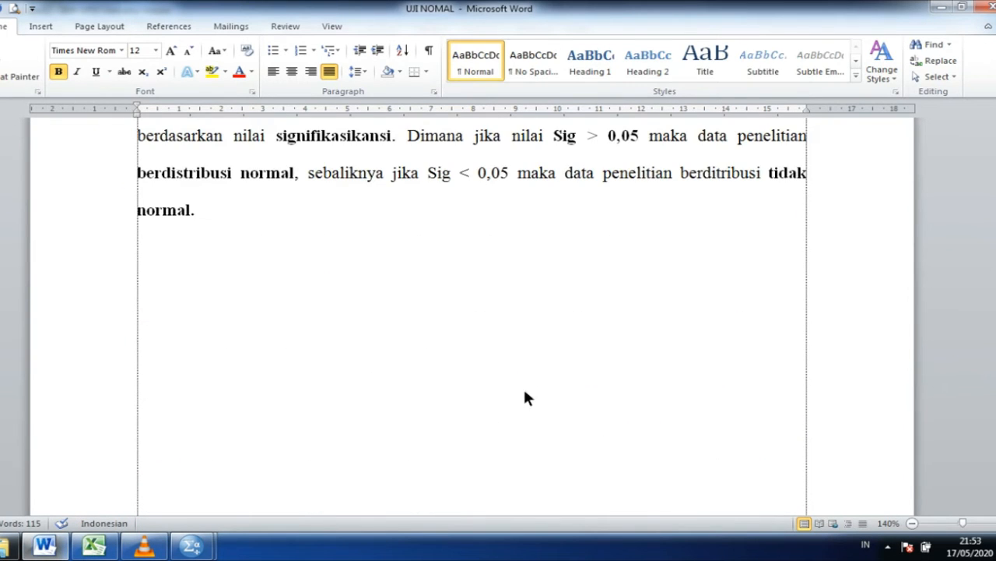
click(147, 277)
key(ctrl+v)
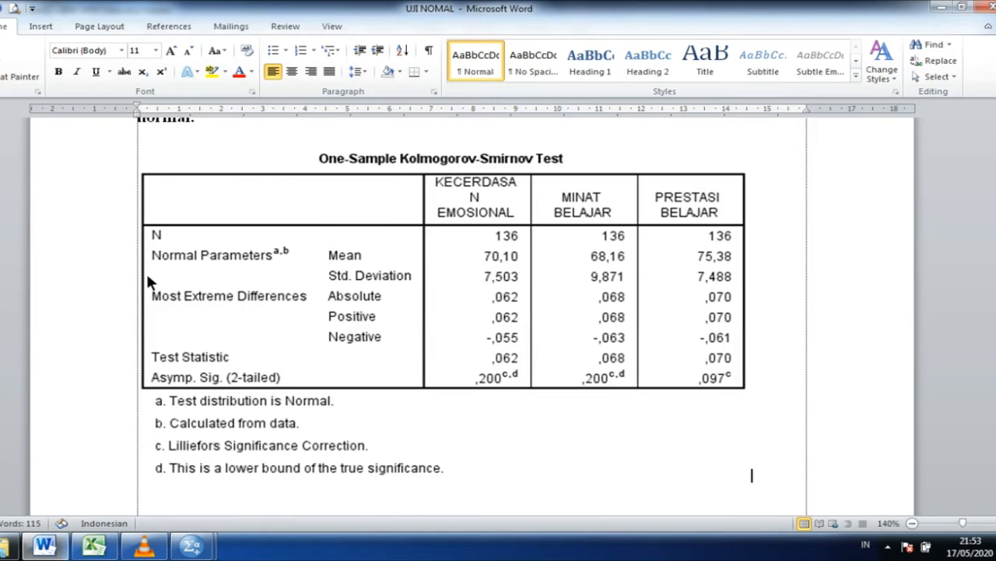
Step: Compare the Asymp. Sig. (2-tailed) row of the pasted table with the 0,05 significance rule in the paragraph above
drag(995, 402, 995, 388)
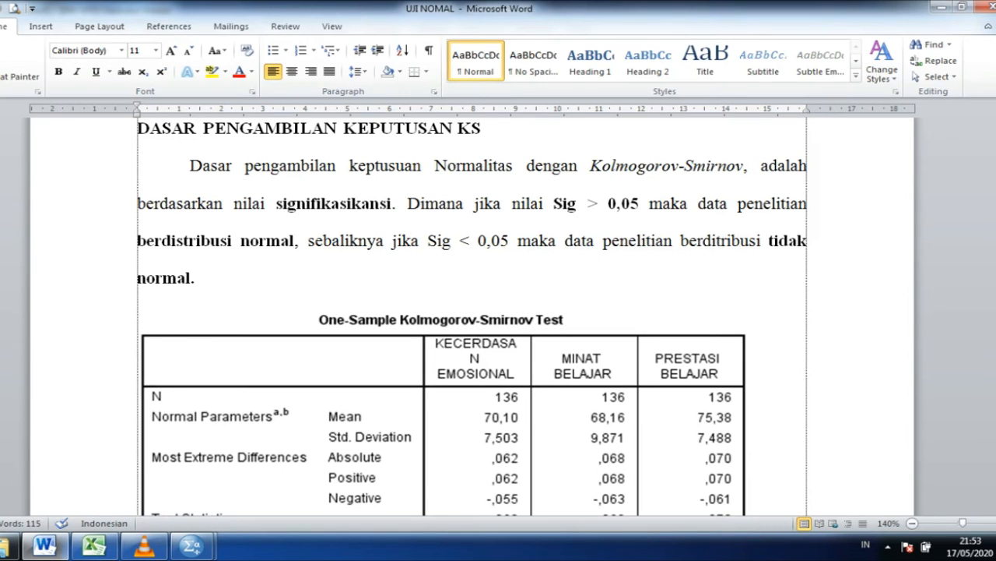
drag(990, 399, 991, 406)
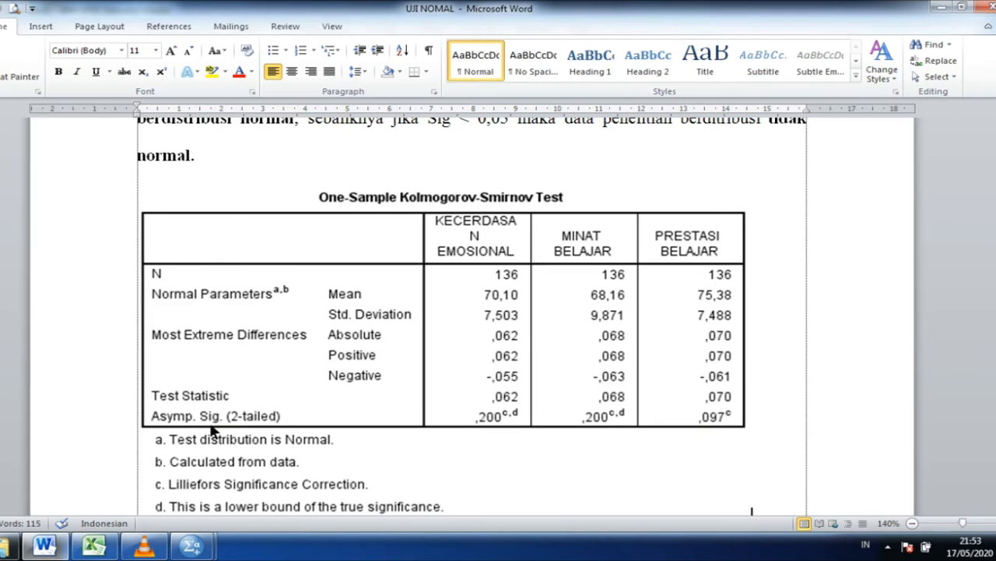
click(454, 428)
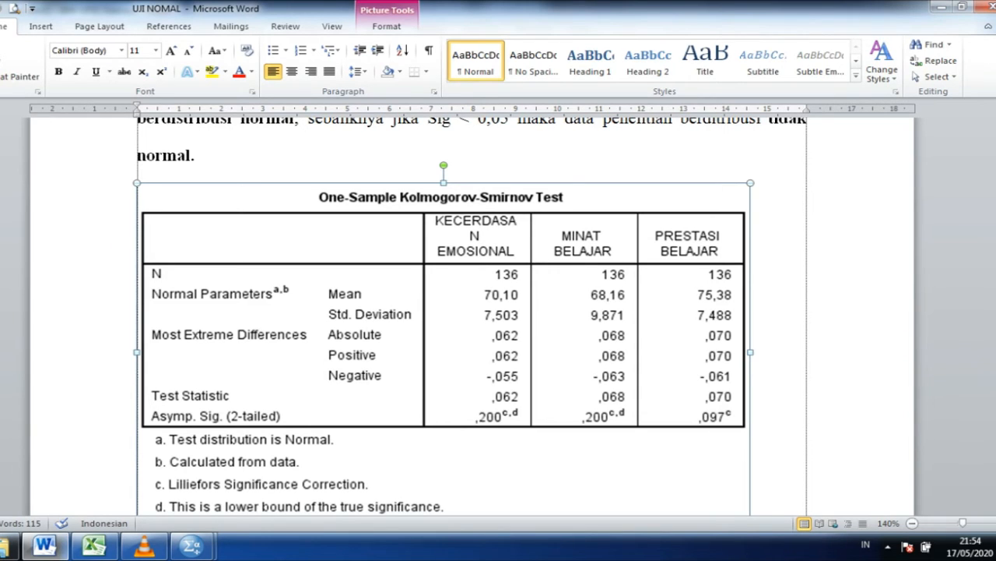
drag(991, 419, 990, 446)
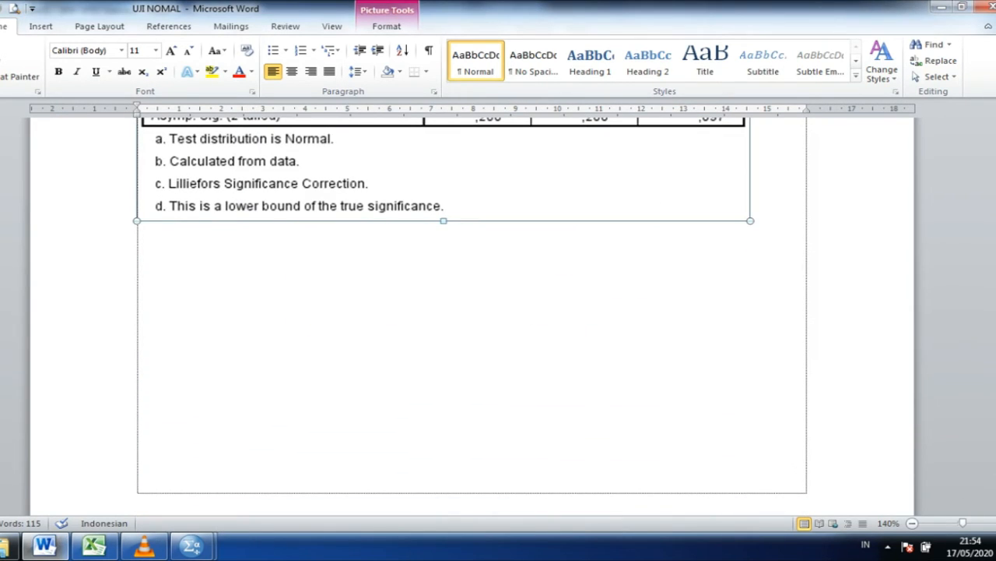
Step: Switch to the SPSS Data Editor and set up a Linear Regression with KECERDASAN EMOSIONAL [X1] and MINAT BELAJAR [X2] as independents and PRESTASI BELAJAR [Y] as dependent
mouse_move(990, 446)
mouse_down()
mouse_move(990, 408)
mouse_move(990, 428)
mouse_up()
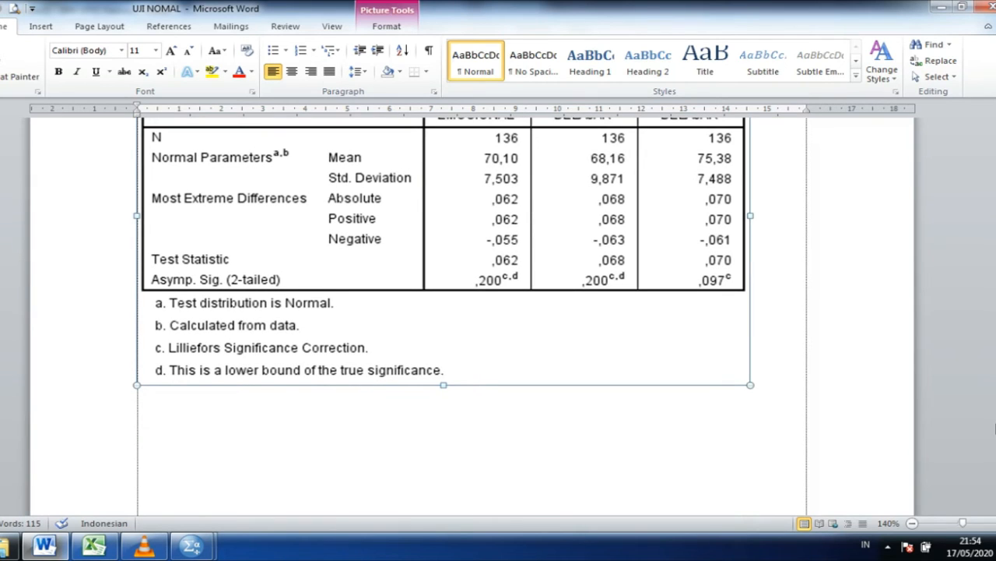
click(209, 548)
click(132, 467)
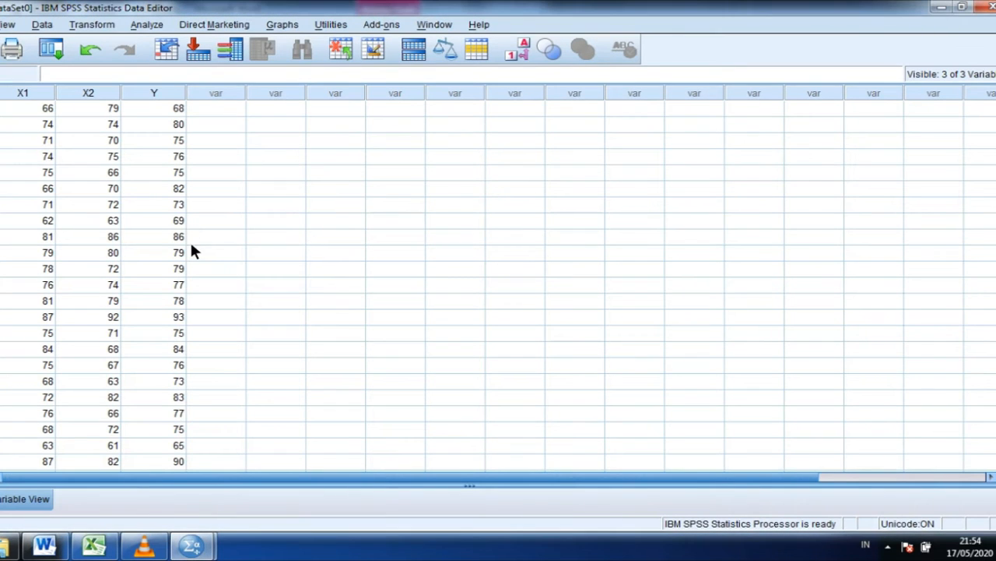
click(148, 26)
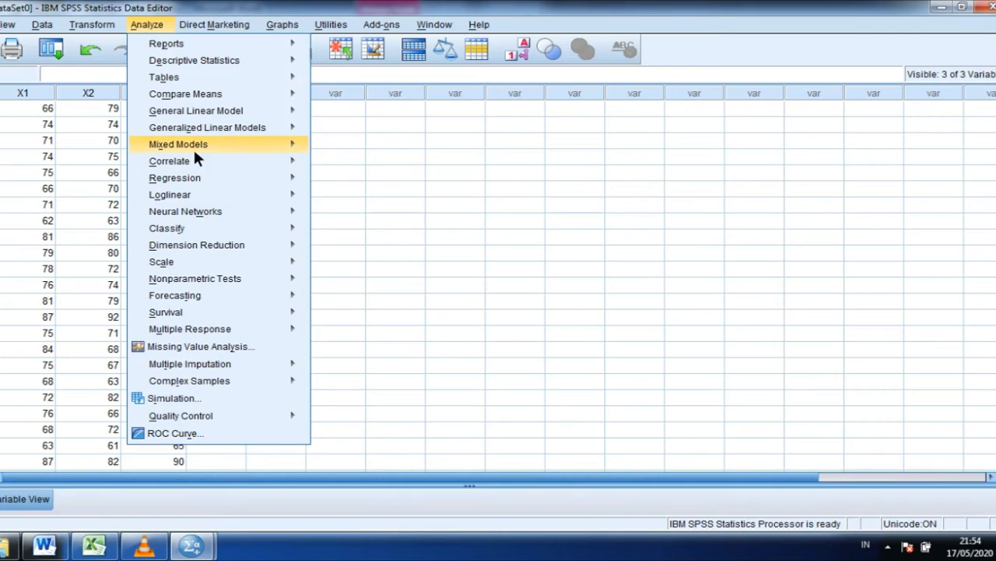
mouse_move(202, 181)
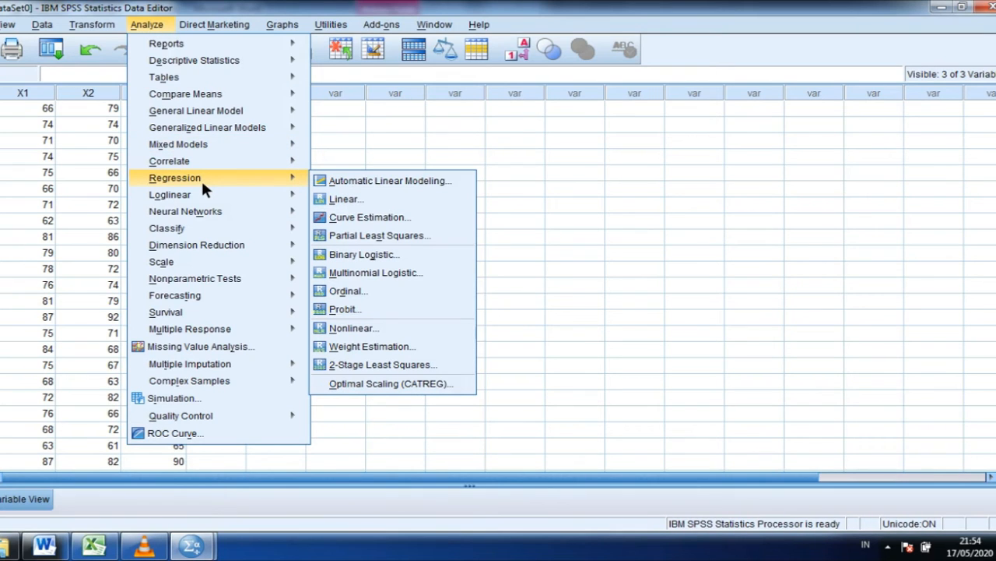
click(347, 199)
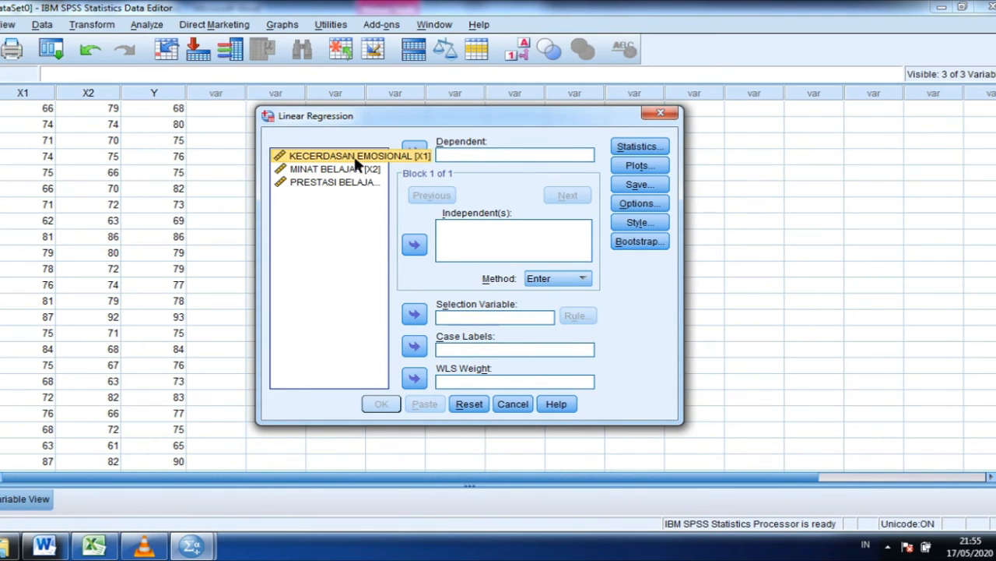
shift+click(363, 169)
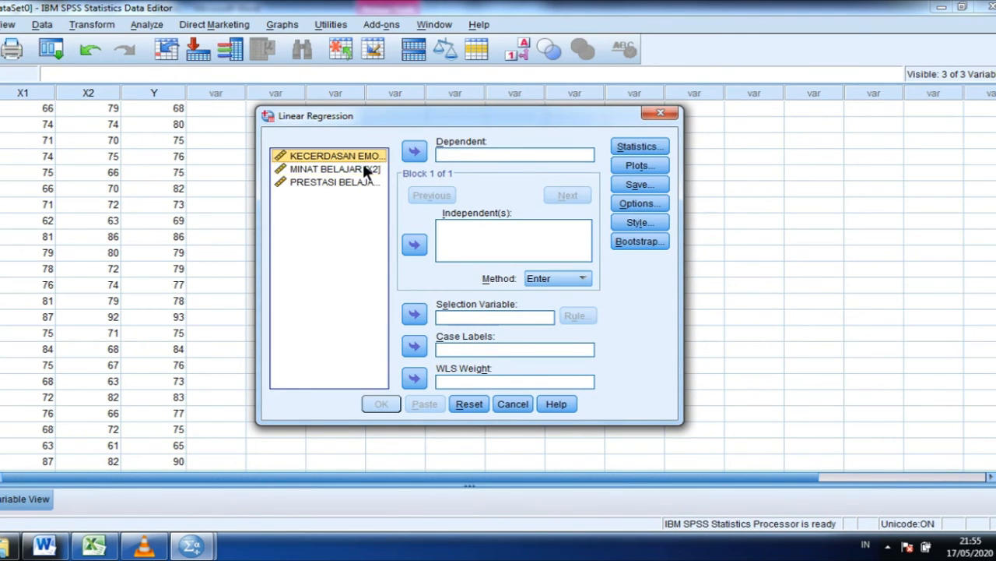
click(417, 244)
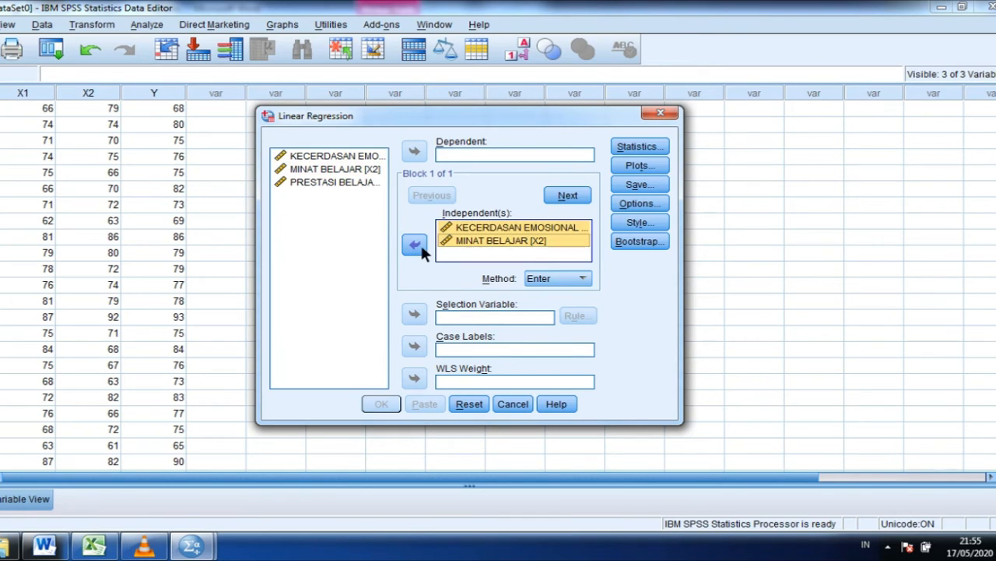
click(357, 180)
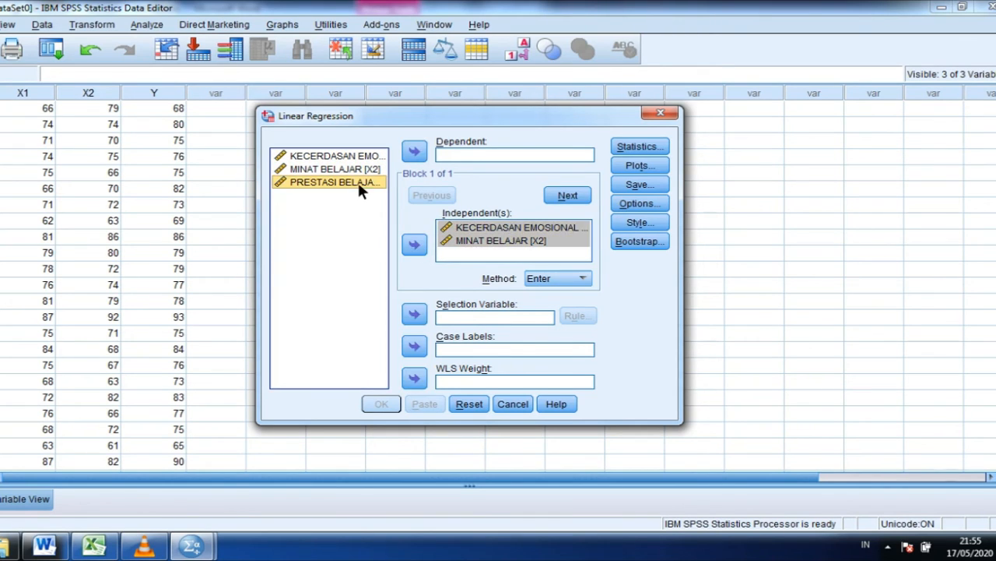
click(415, 152)
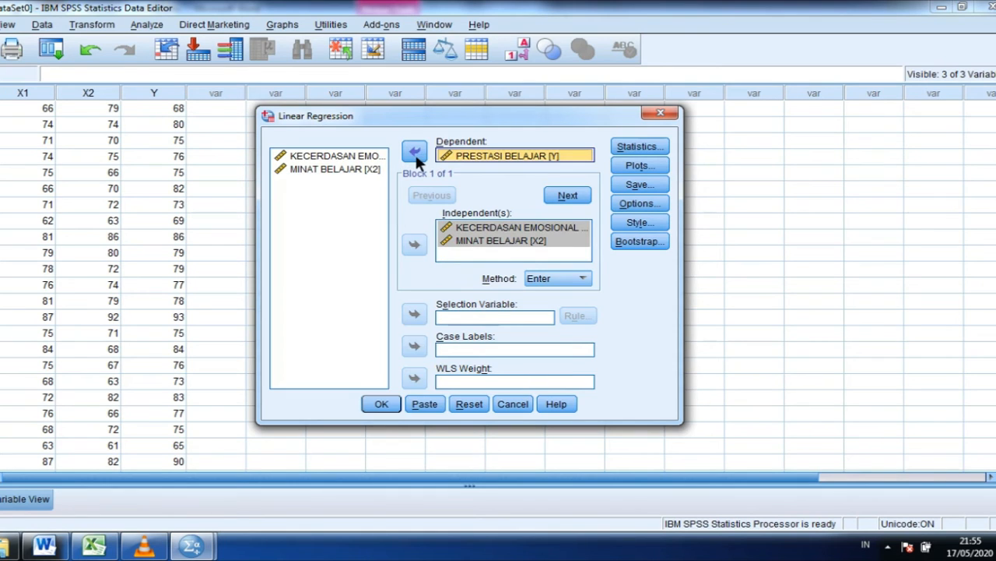
Step: Run the regression with Unstandardized residuals saved to the dataset, and close the output viewer without saving its contents
click(646, 189)
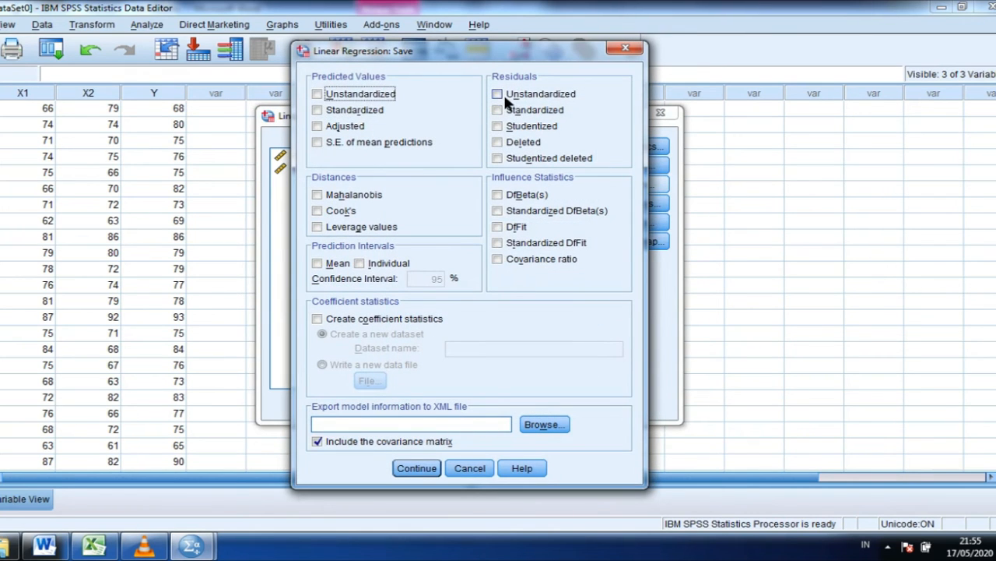
click(503, 93)
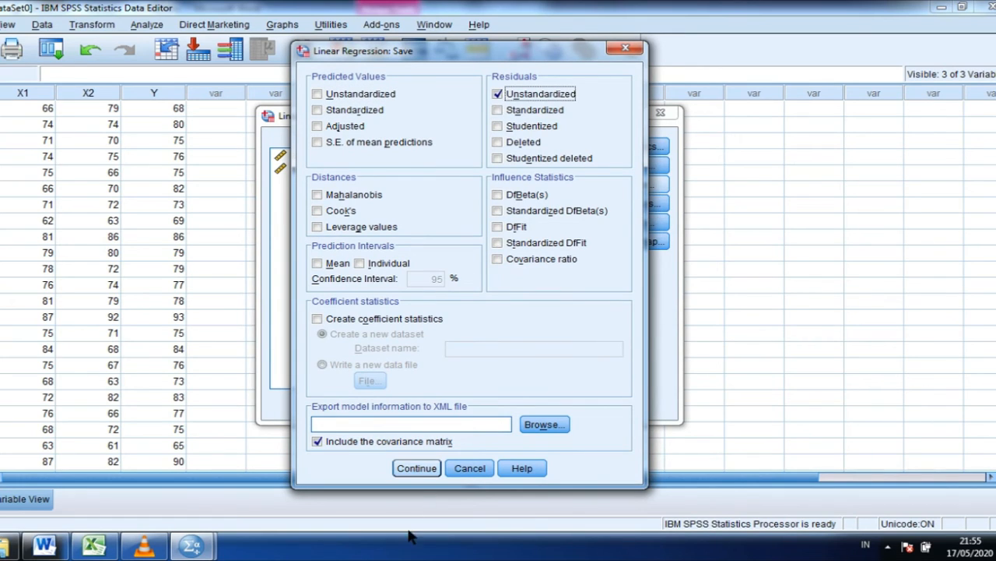
click(418, 468)
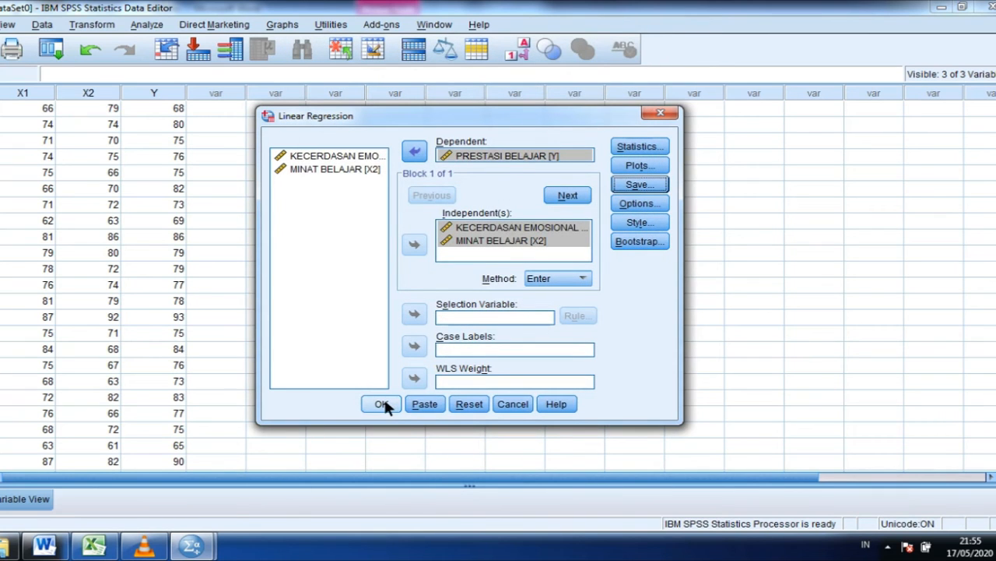
click(384, 406)
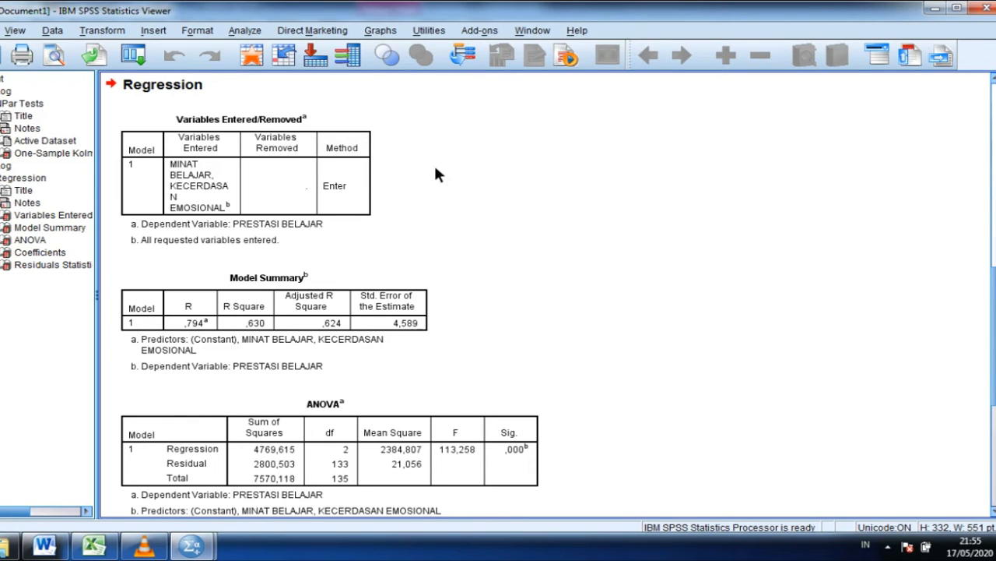
click(990, 11)
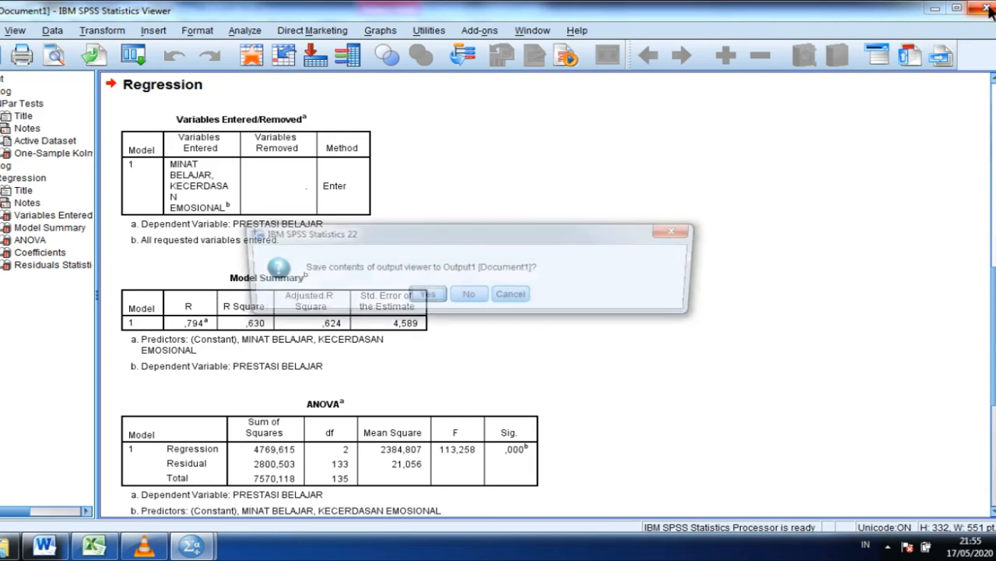
click(470, 297)
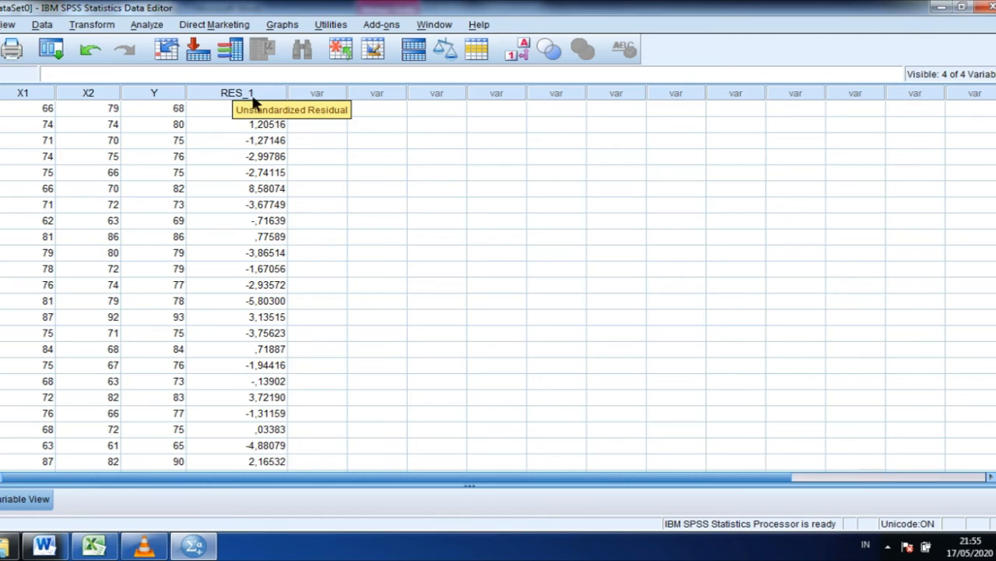
Step: Open the legacy 1-Sample K-S test and remove KECERDASAN EMOSIONAL, MINAT BELAJAR and PRESTASI BELAJAR from the test variables
click(152, 28)
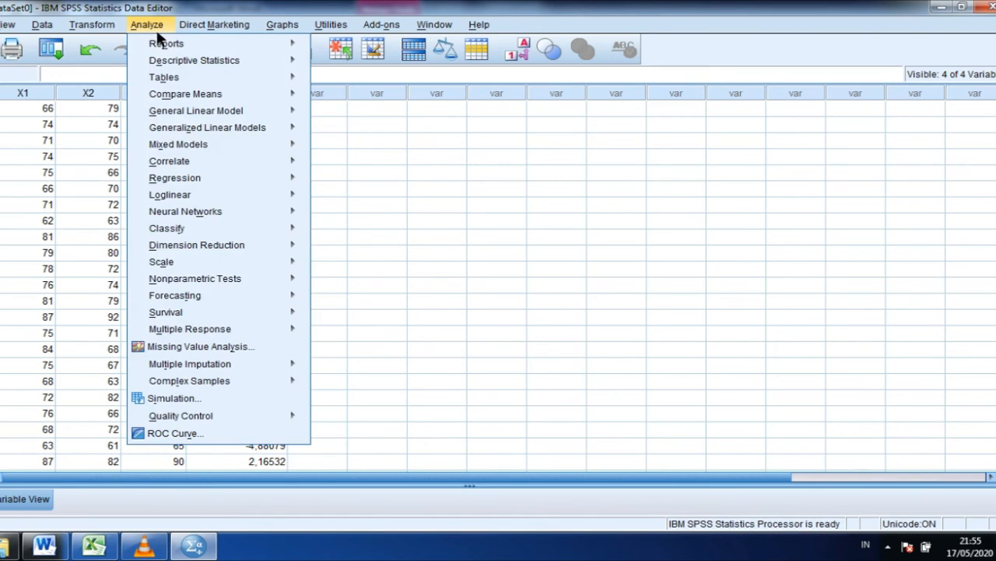
mouse_move(261, 297)
mouse_move(275, 281)
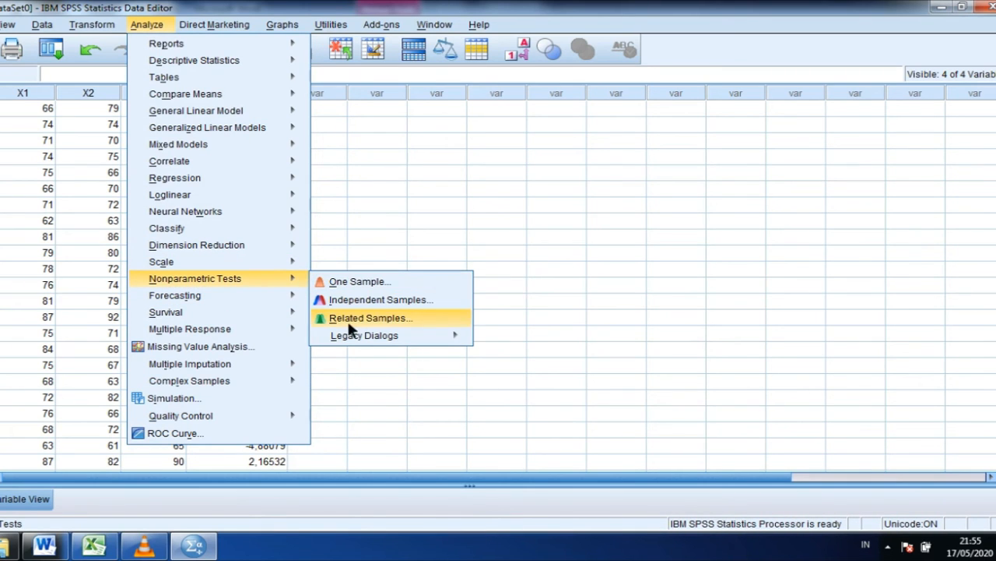
mouse_move(358, 343)
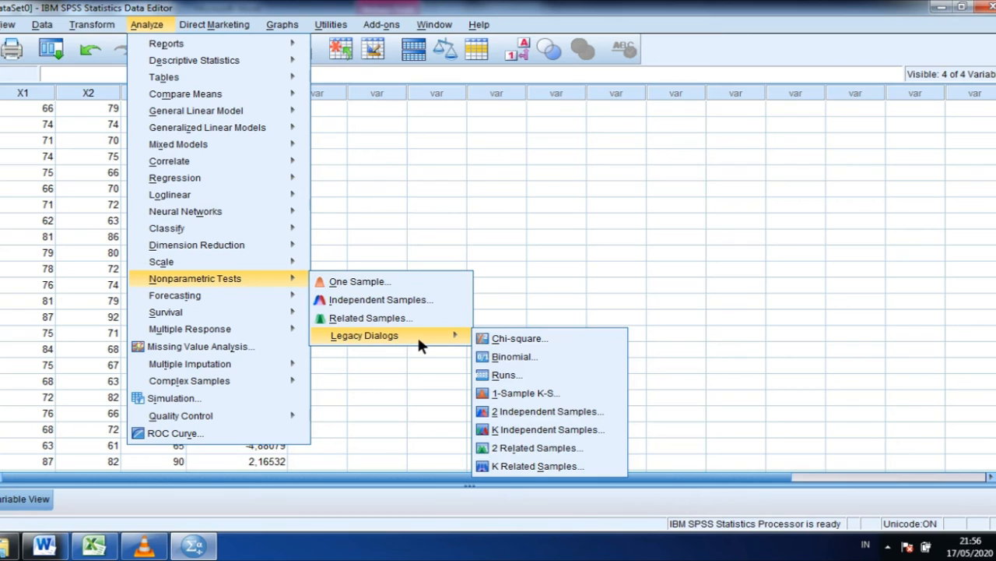
click(513, 397)
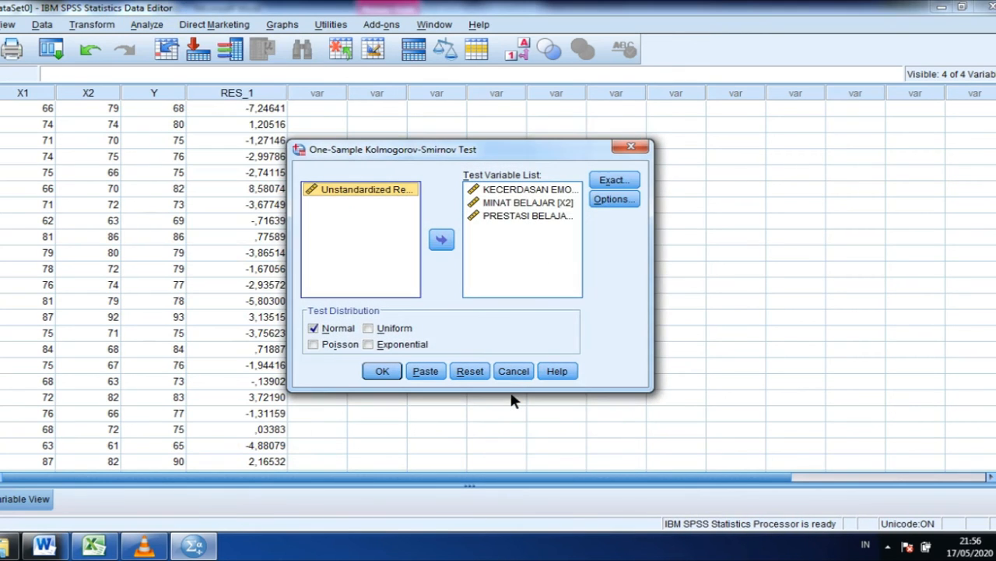
click(523, 189)
shift+click(522, 203)
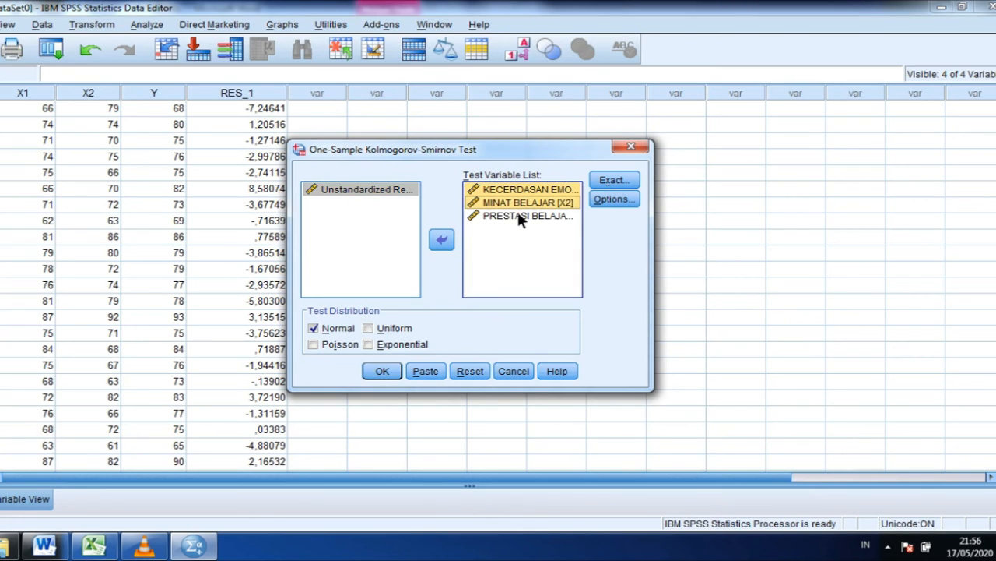
shift+click(518, 215)
click(434, 242)
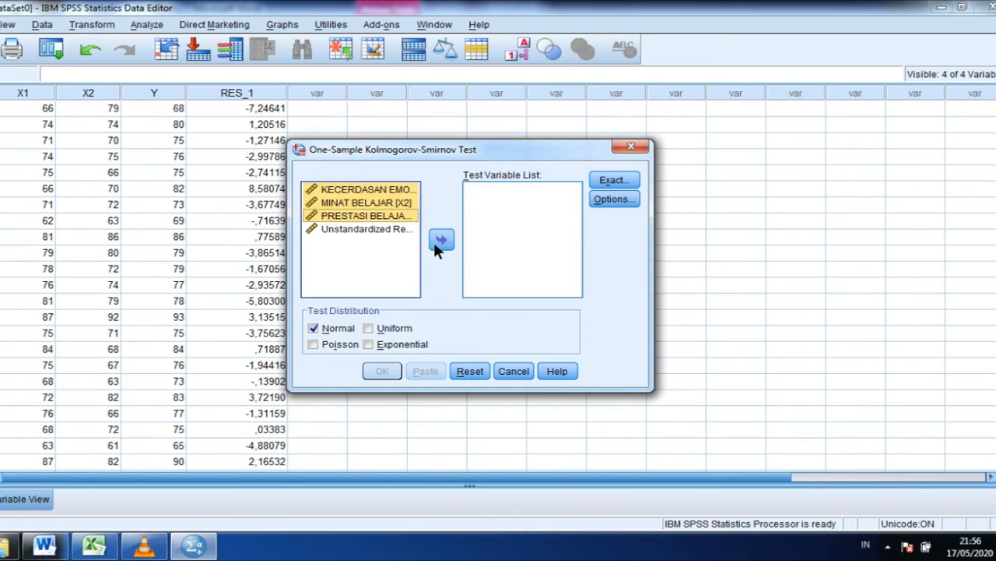
Step: Run the Kolmogorov-Smirnov test on the Unstandardized Residual variable with Normal as the test distribution
click(394, 230)
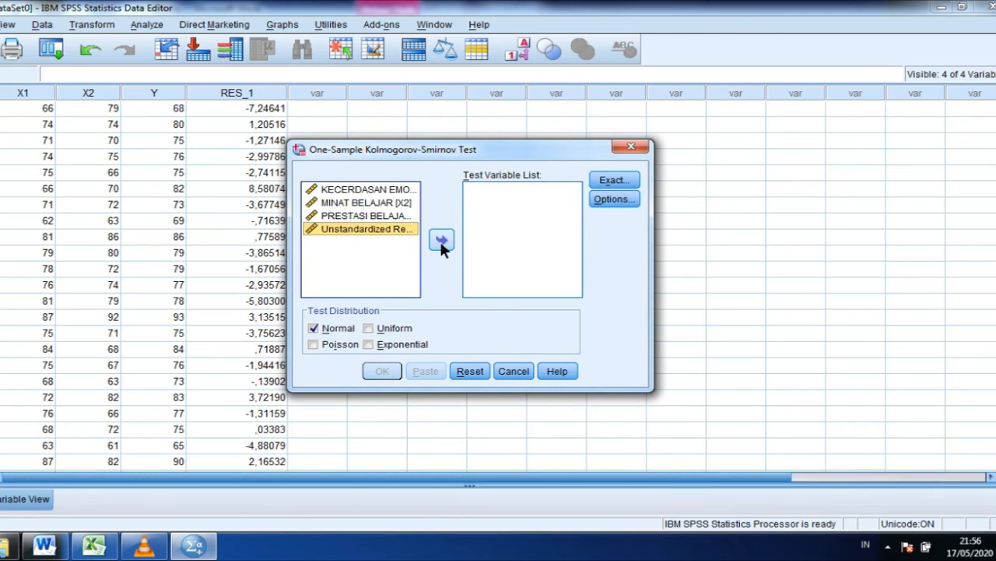
click(441, 242)
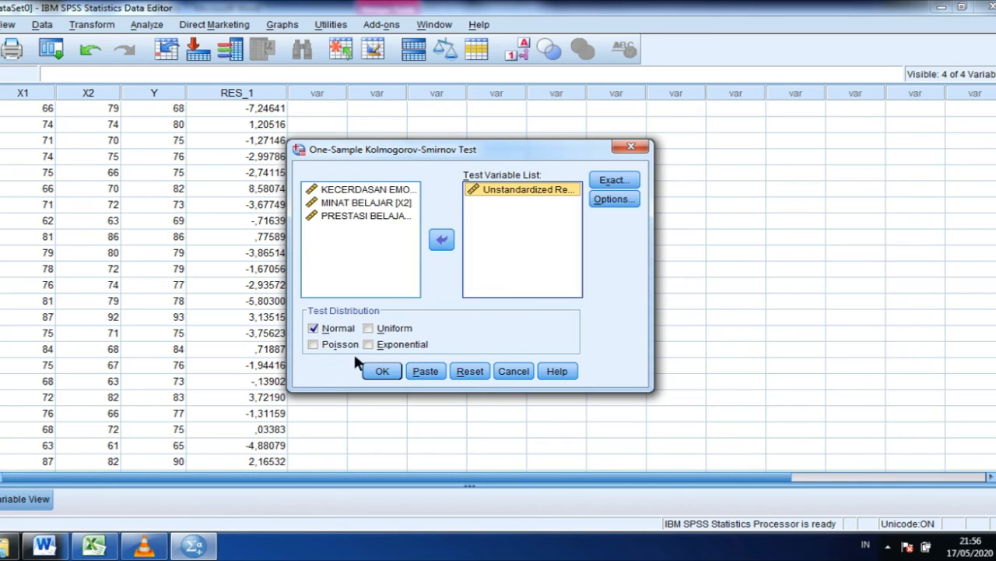
click(382, 371)
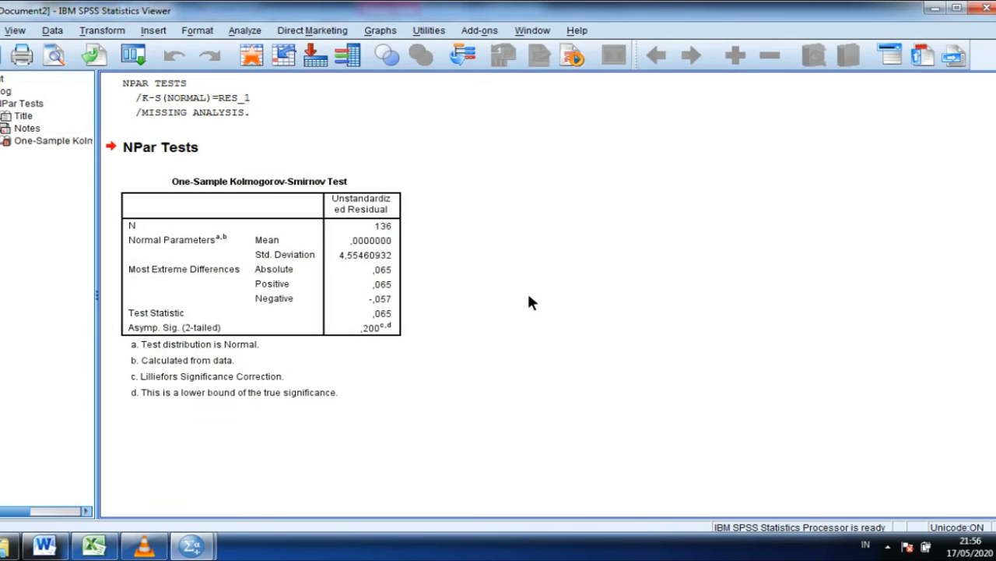
Step: Copy the residual's One-Sample Kolmogorov-Smirnov Test table with Copy Special, keeping only the Image (JPG, PNG) format
click(327, 283)
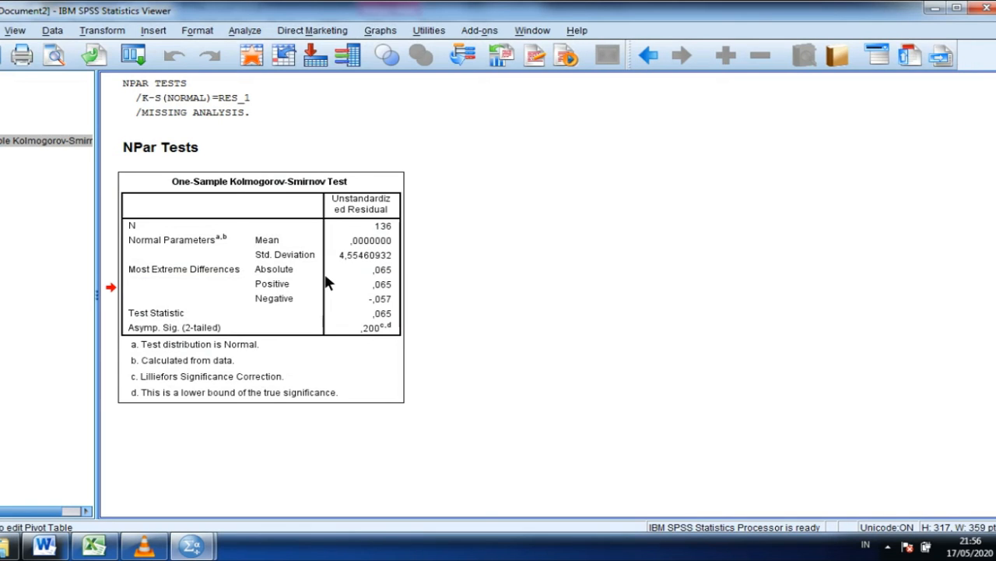
right_click(327, 282)
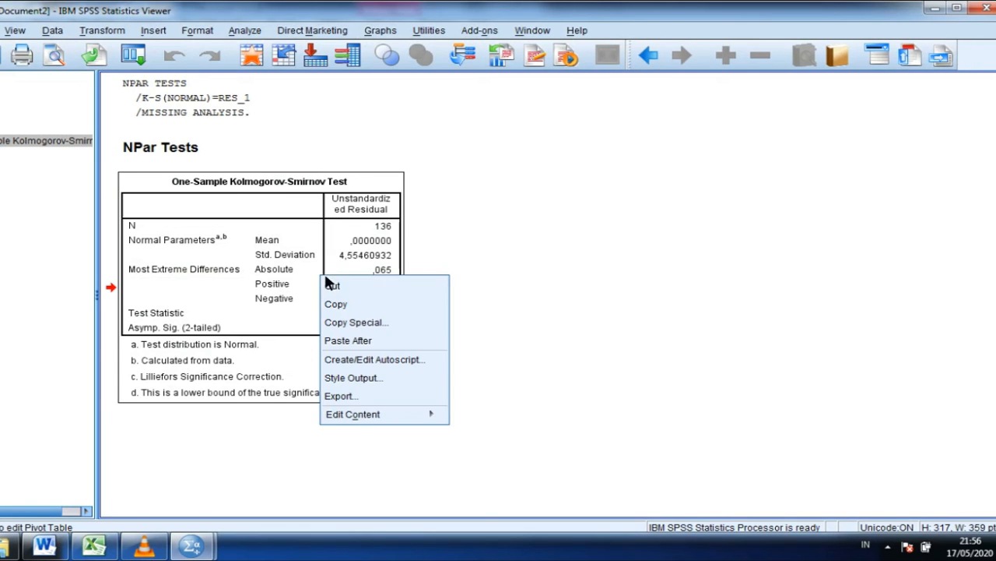
click(362, 322)
click(383, 253)
click(385, 241)
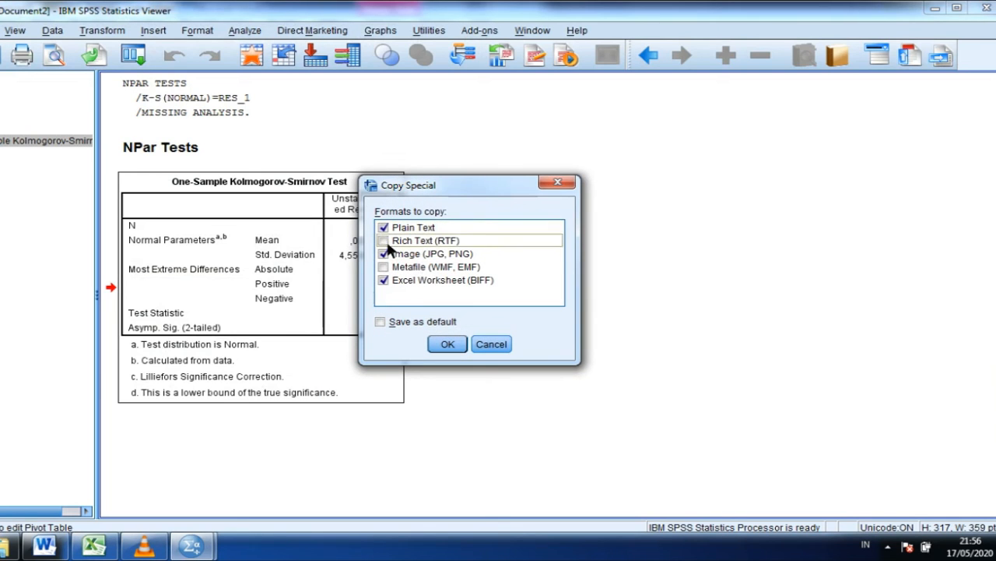
click(384, 227)
click(384, 280)
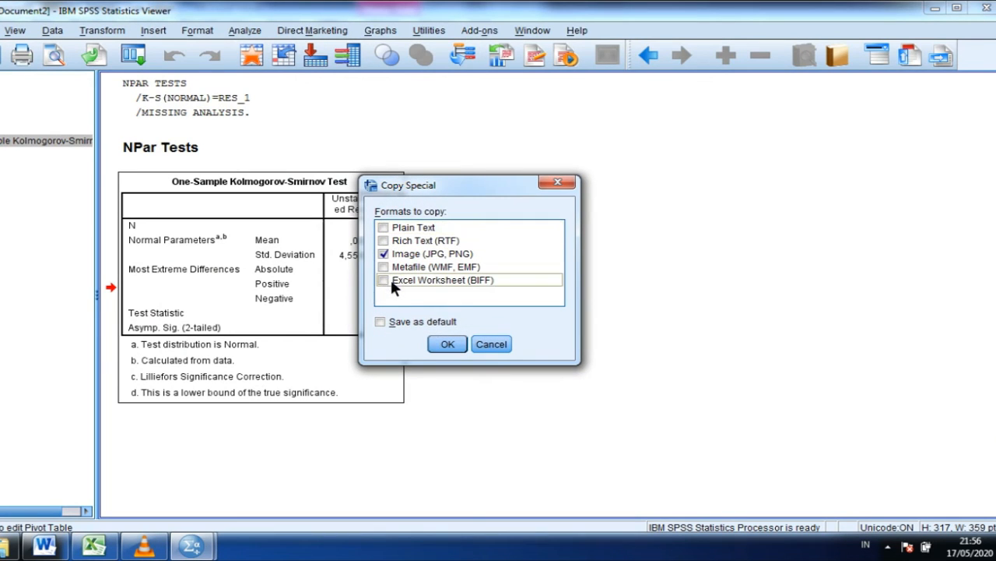
click(448, 344)
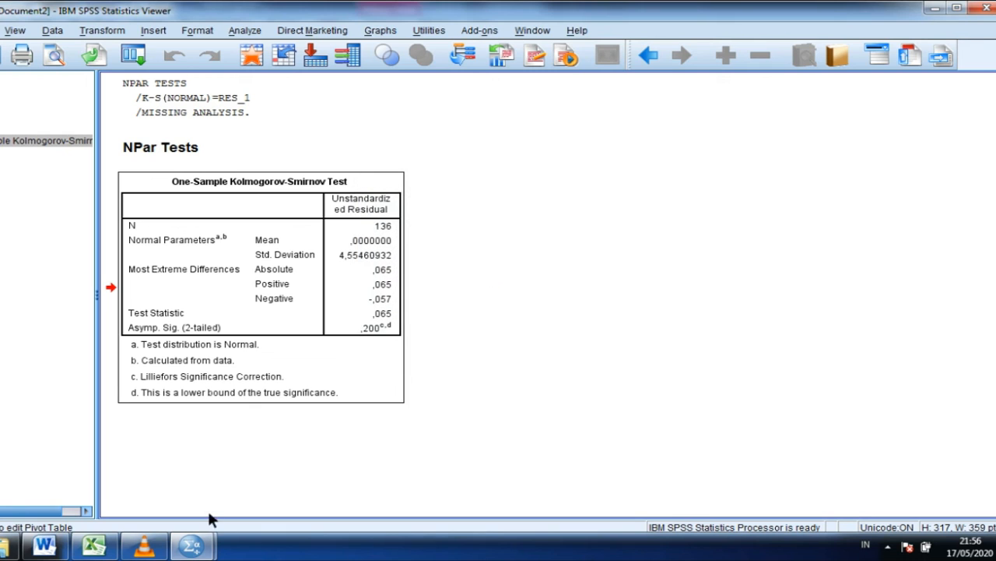
Step: Switch to the UJI NOMAL document in Word and paste the residual test table image below the first Kolmogorov-Smirnov table
click(44, 545)
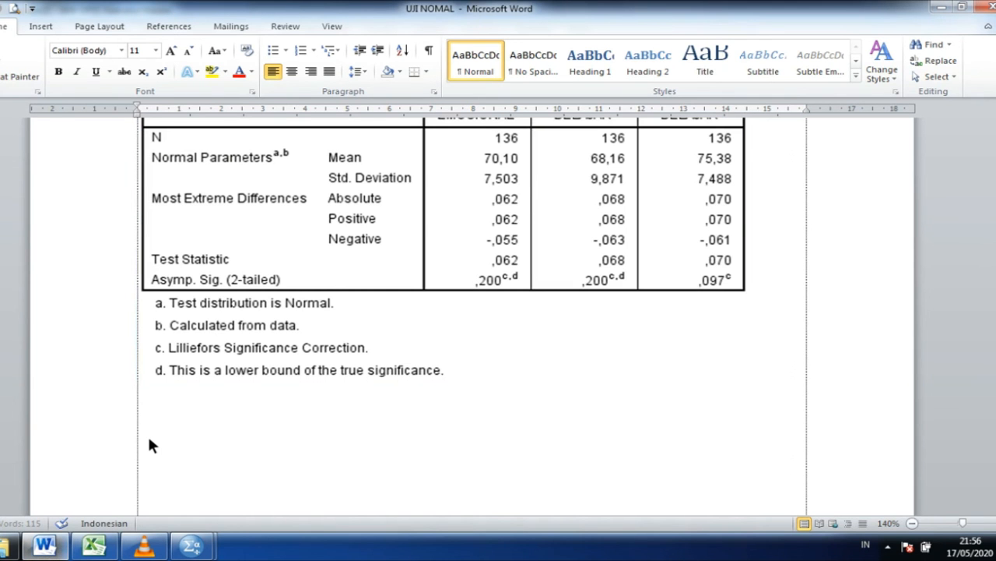
key(ctrl+v)
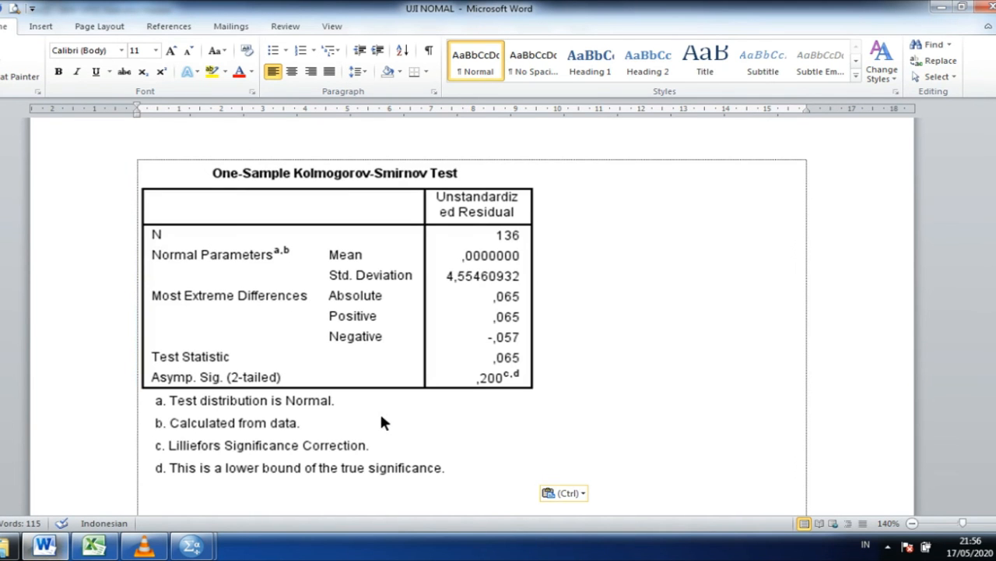